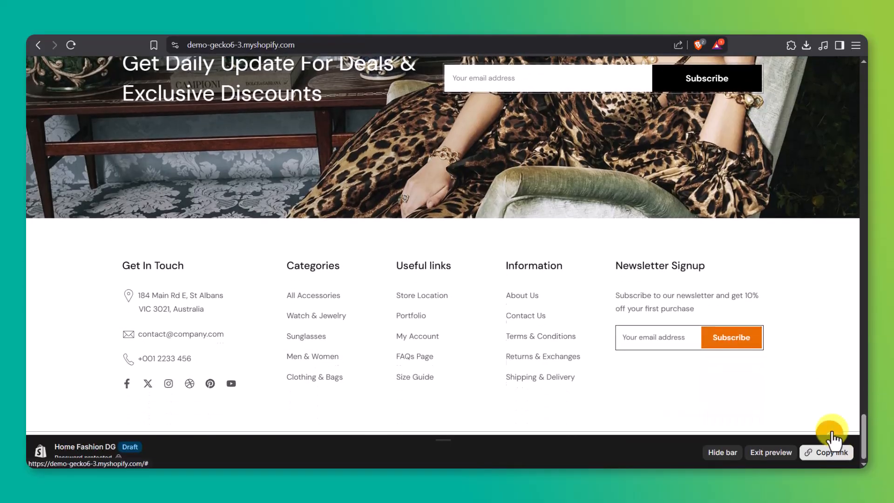
Step: Return to the top of the demo store's home page and look through its Product, Portfolio, Lookbook and Blog menus
{"action": "left_click", "coordinate": [832, 434]}
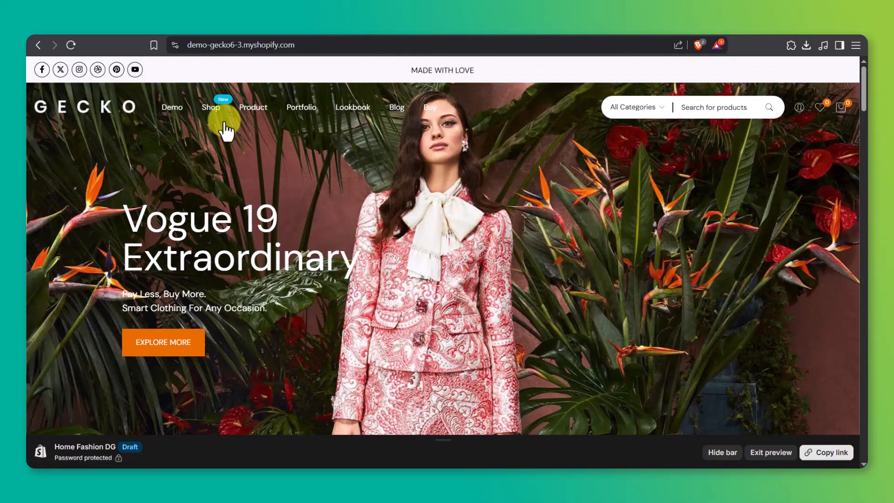
{"action": "mouse_move", "coordinate": [243, 112]}
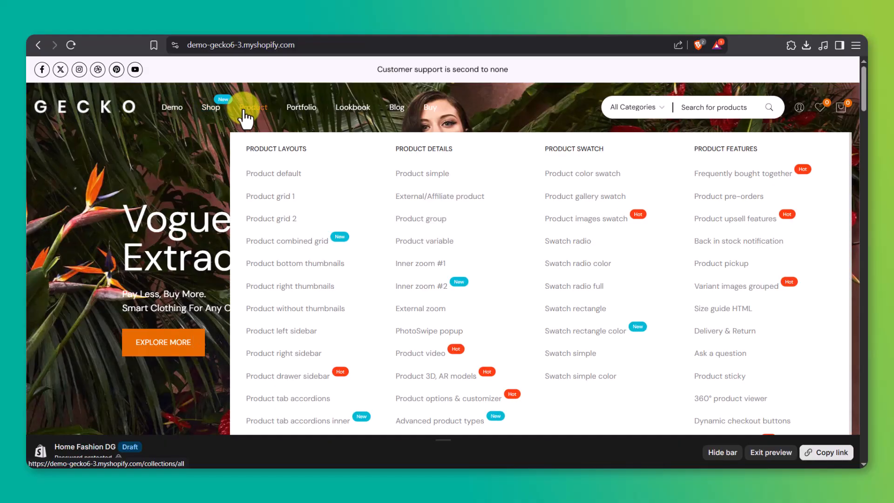
{"action": "mouse_move", "coordinate": [302, 116]}
{"action": "mouse_move", "coordinate": [344, 113]}
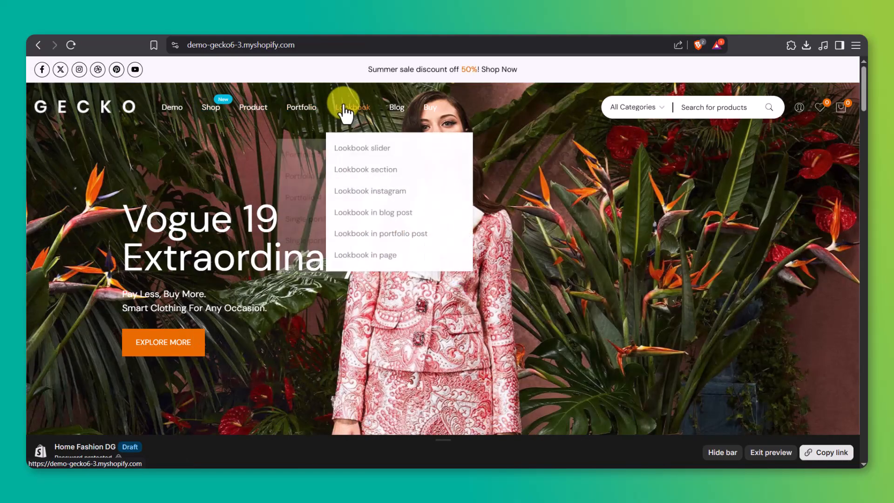
{"action": "mouse_move", "coordinate": [397, 112]}
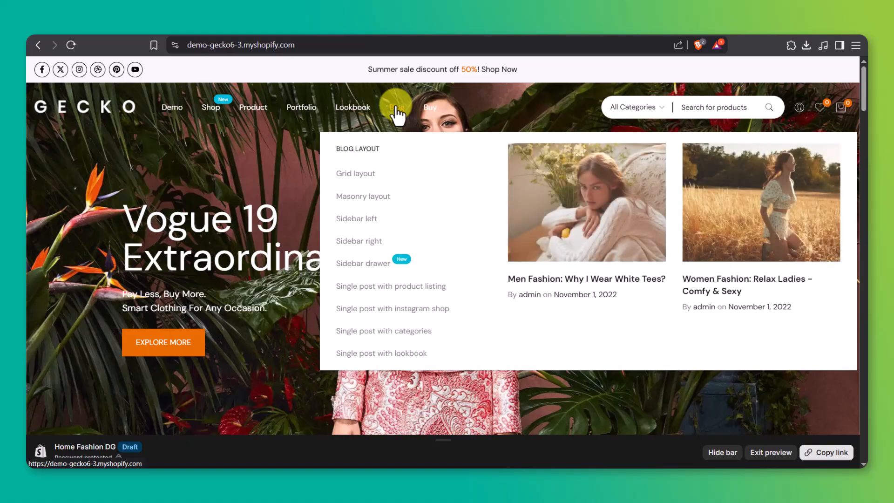
Step: Open the blog post "Men Fashion: Why I Wear White Tees?" and look through its content
{"action": "left_click", "coordinate": [530, 191]}
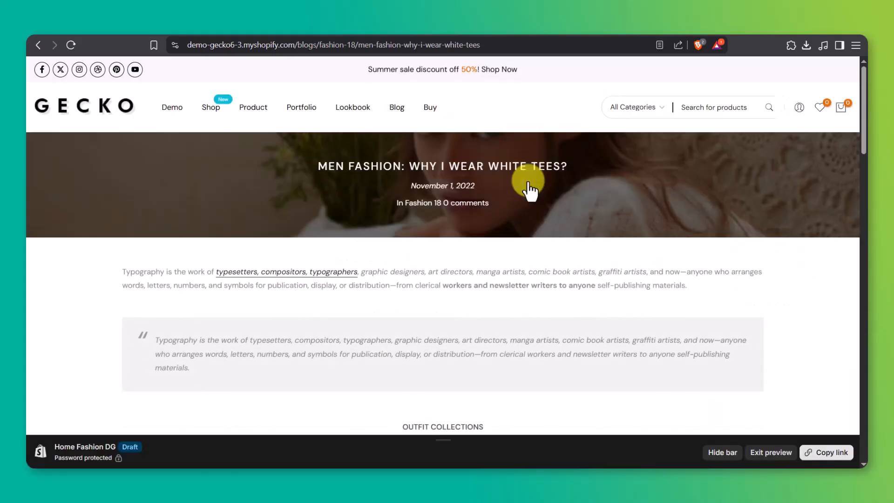
{"action": "scroll", "coordinate": [530, 188], "scroll_direction": "down", "scroll_amount": 8}
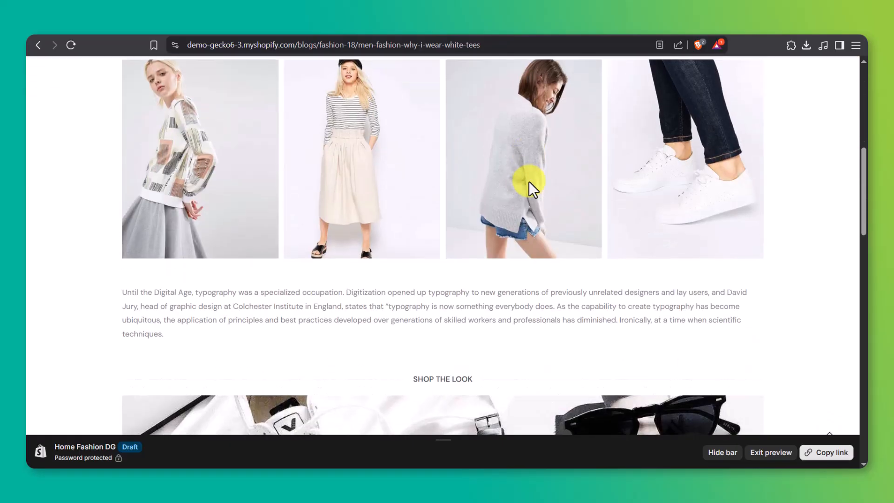
{"action": "scroll", "coordinate": [529, 184], "scroll_direction": "down", "scroll_amount": 2}
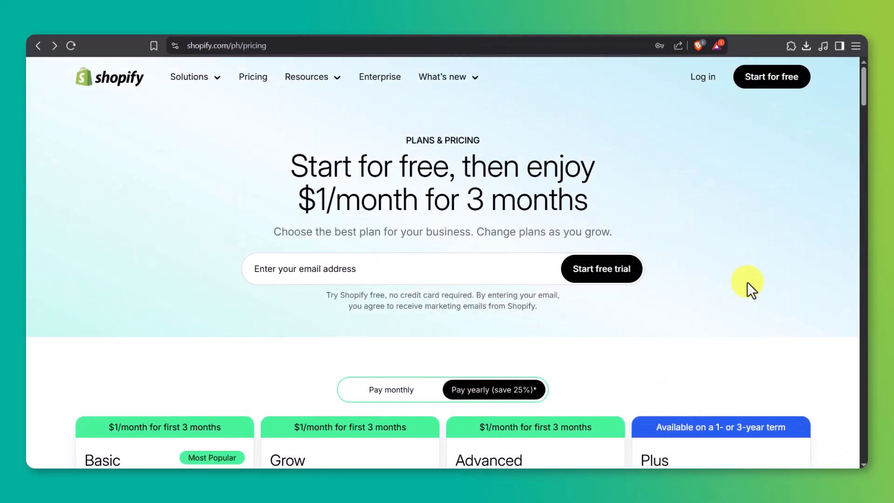
Step: Start the Shopify free trial with the account e-mail, enter the account password and create the account
{"action": "left_click_drag", "start_coordinate": [299, 163], "coordinate": [578, 195]}
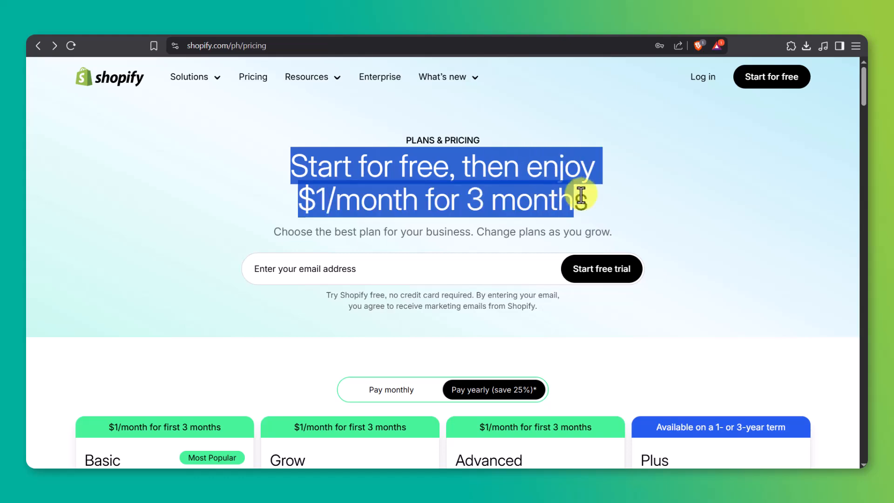
{"action": "left_click", "coordinate": [480, 265]}
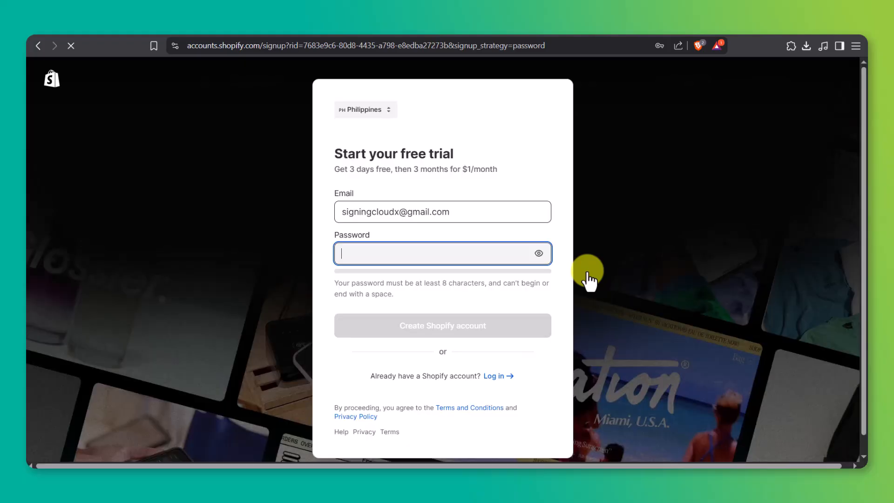
{"action": "type", "text": "•••••••••"}
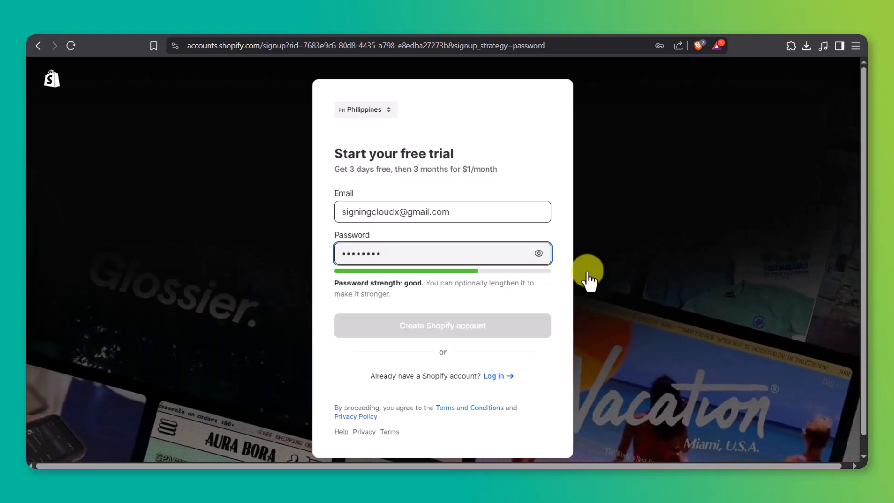
{"action": "left_click", "coordinate": [526, 324]}
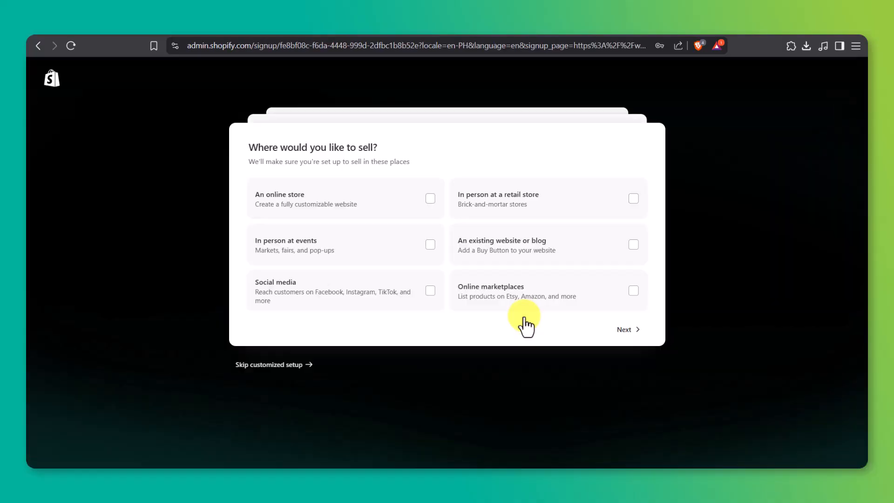
Step: Complete the setup questions with "An online store" as the place to sell, and skip choosing a plan
{"action": "left_click", "coordinate": [354, 208]}
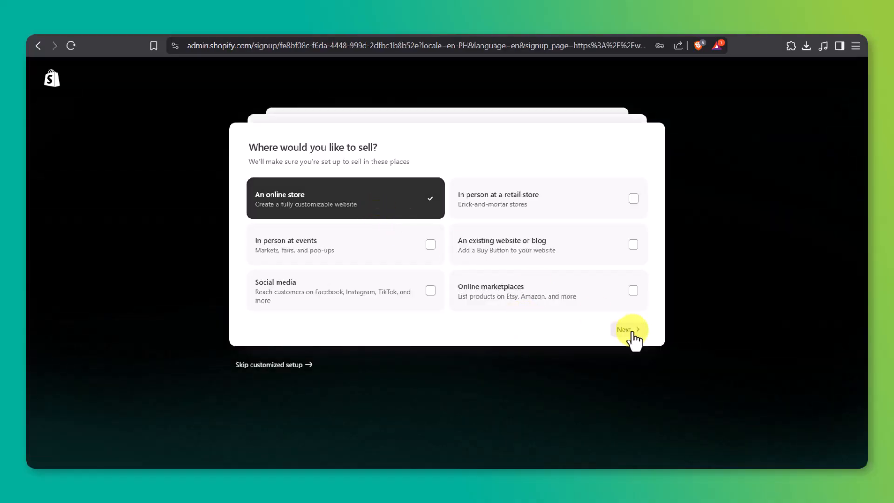
{"action": "left_click", "coordinate": [627, 329]}
{"action": "left_click", "coordinate": [346, 184]}
{"action": "left_click", "coordinate": [627, 216]}
{"action": "left_click", "coordinate": [346, 216]}
{"action": "left_click", "coordinate": [625, 288]}
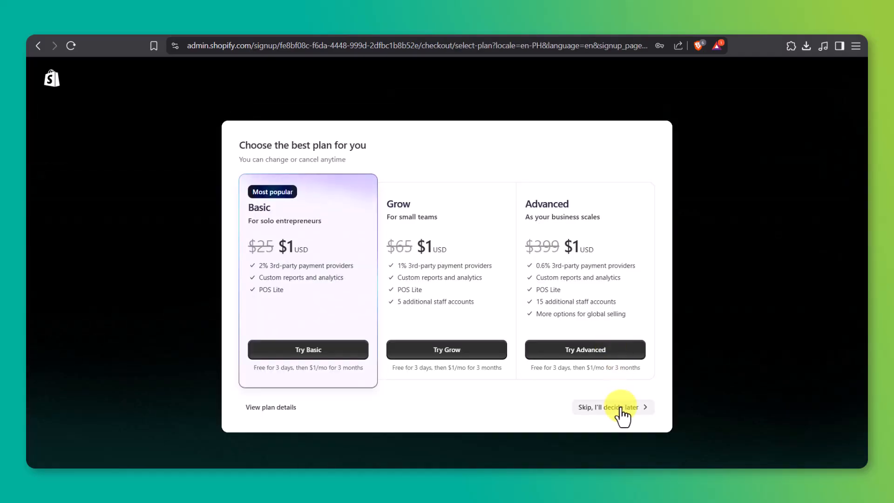
{"action": "left_click", "coordinate": [622, 408]}
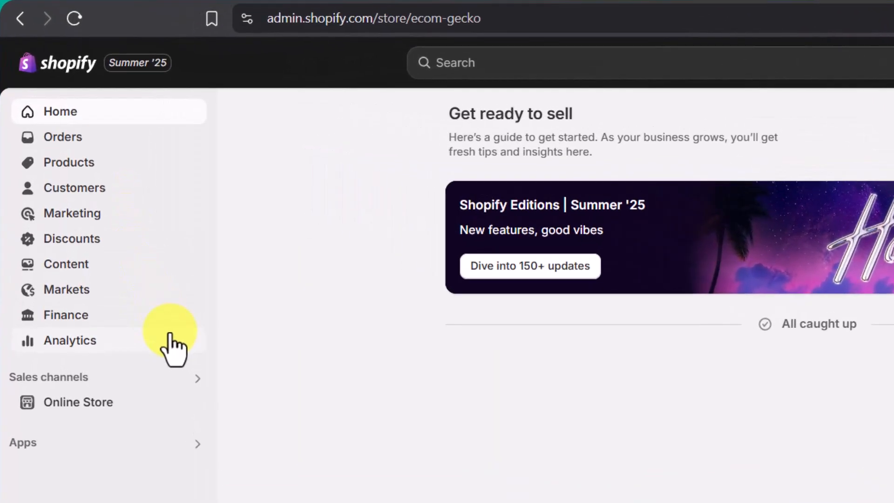
Step: Open the themes page of the Online Store sales channel
{"action": "left_click", "coordinate": [164, 403]}
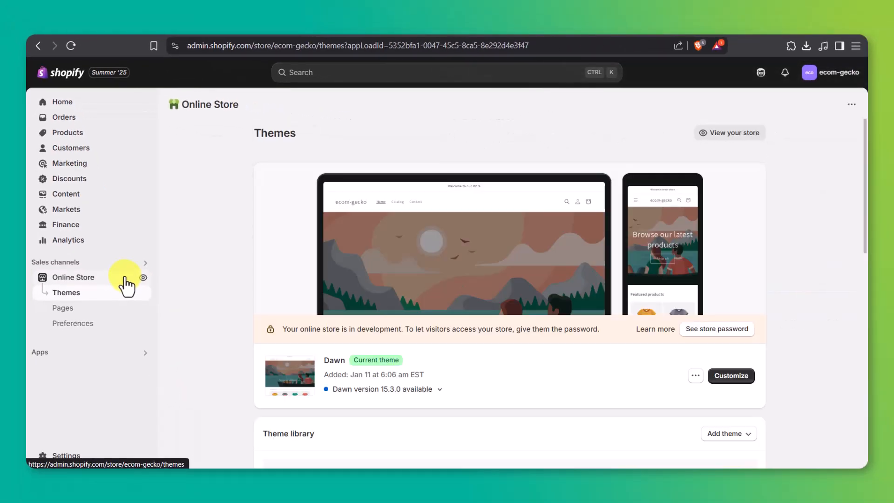
{"action": "left_click", "coordinate": [124, 278]}
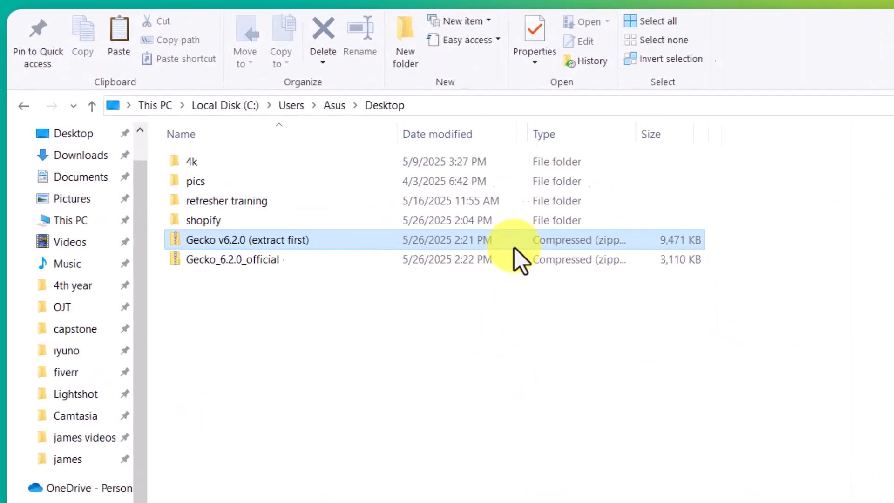
Step: Switch to File Explorer and inspect the Desktop archives "Gecko v6.2.0 (extract first)" and "Gecko_6.2.0_official"
{"action": "double_click", "coordinate": [514, 244]}
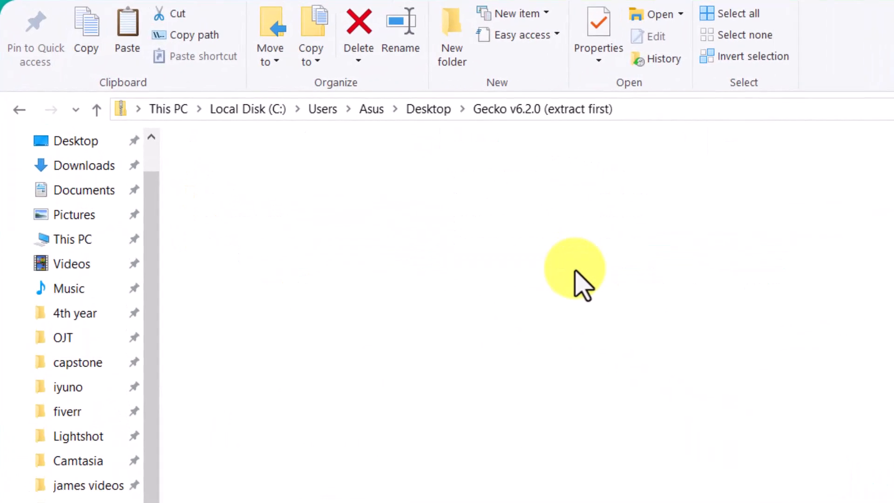
{"action": "double_click", "coordinate": [450, 186]}
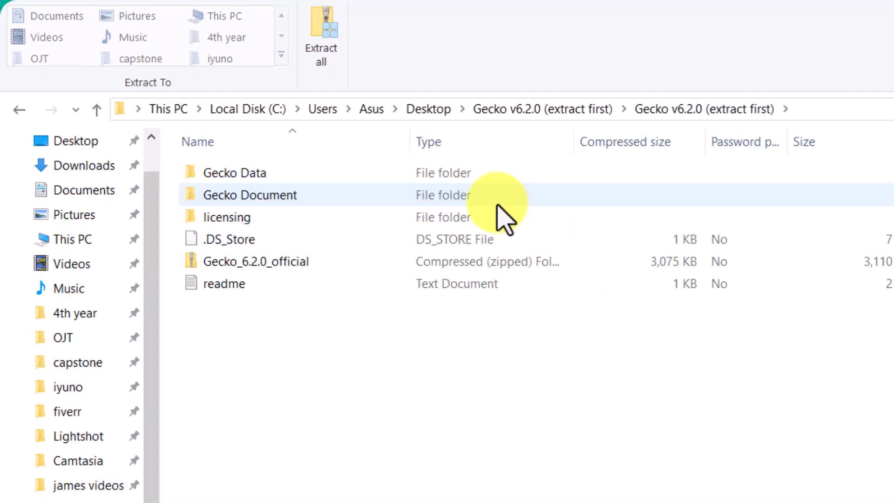
{"action": "left_click", "coordinate": [426, 115]}
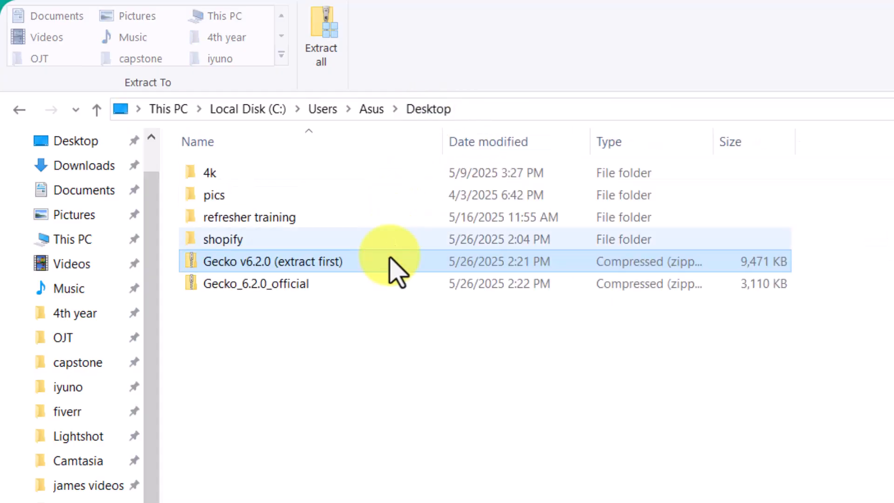
{"action": "double_click", "coordinate": [387, 285]}
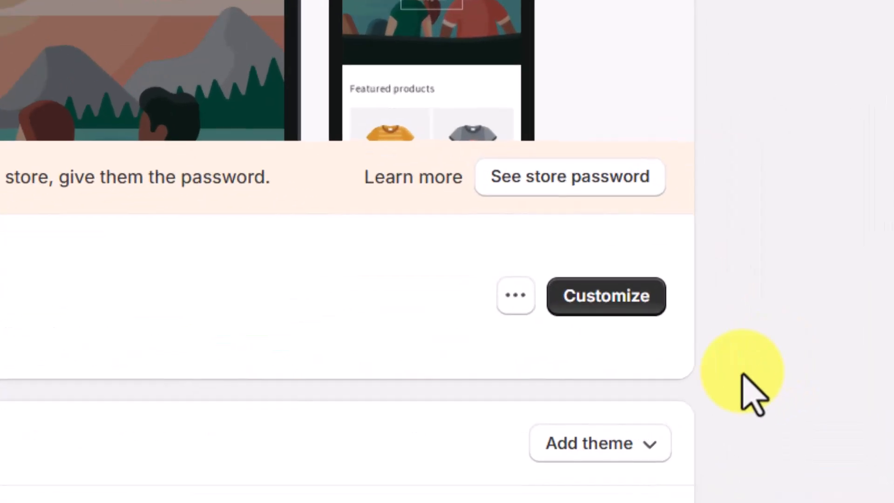
Step: Switch to the Shopify themes page and upload Gecko_6.2.0_official.zip as a new theme
{"action": "left_click", "coordinate": [645, 443]}
{"action": "left_click", "coordinate": [606, 341]}
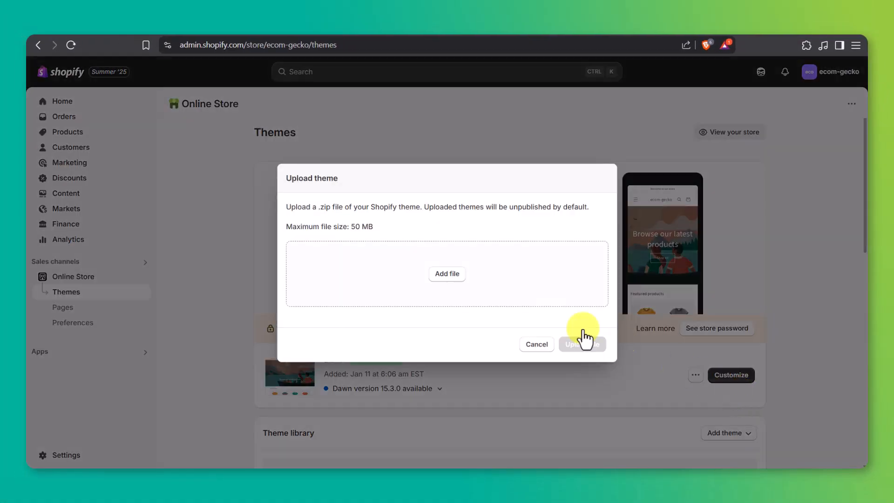
{"action": "left_click", "coordinate": [463, 280]}
{"action": "double_click", "coordinate": [238, 196]}
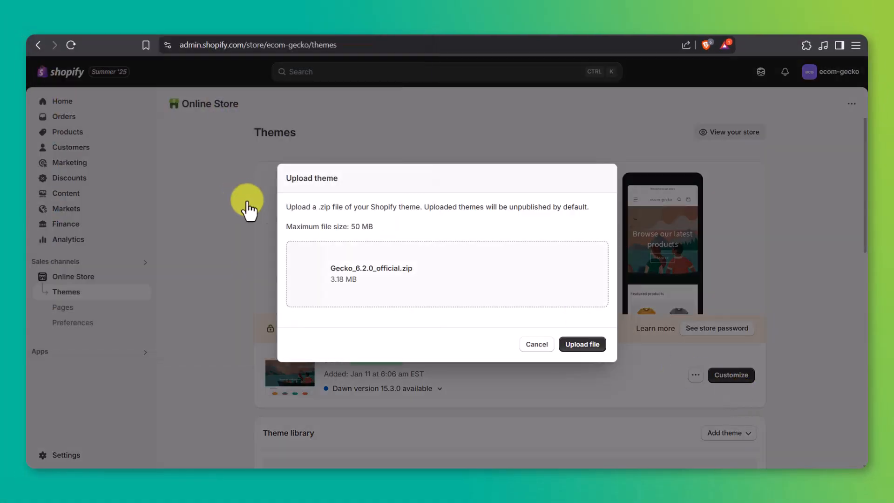
{"action": "left_click", "coordinate": [564, 345]}
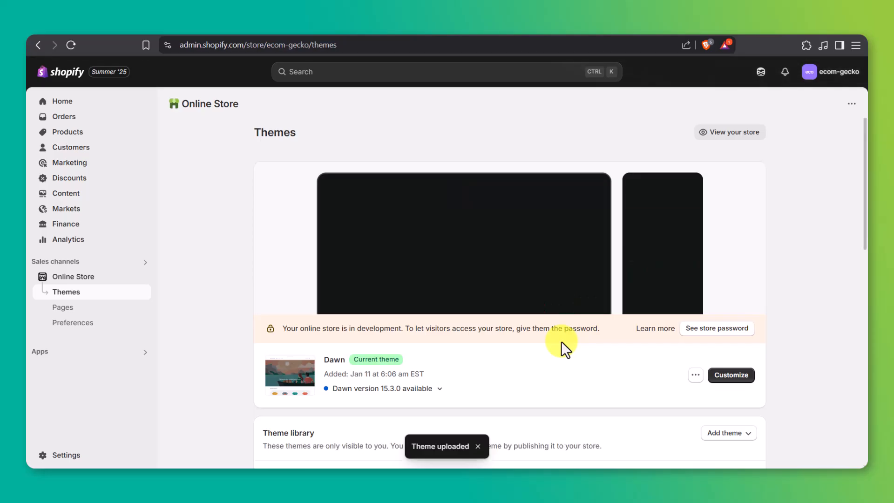
Step: Open the gecko-6-2-0-official theme for customization and paste the purchase code into its theme activation settings
{"action": "scroll", "coordinate": [561, 342], "scroll_direction": "down", "scroll_amount": 3}
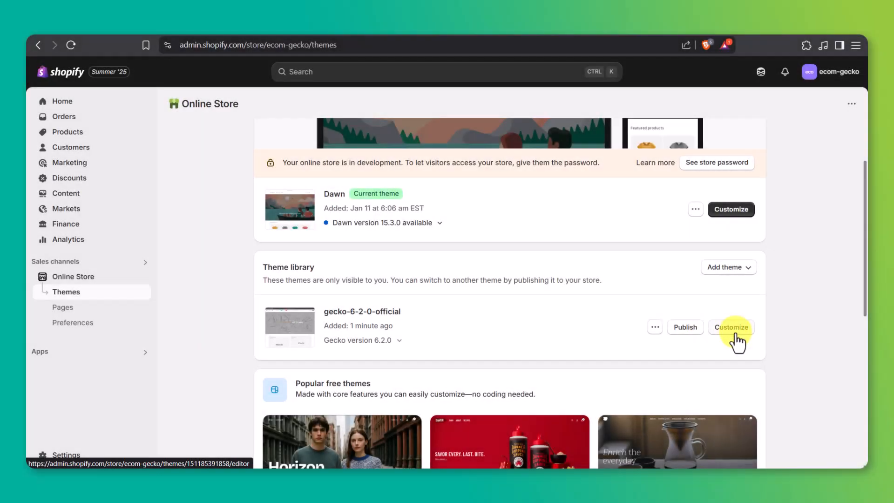
{"action": "left_click", "coordinate": [735, 330]}
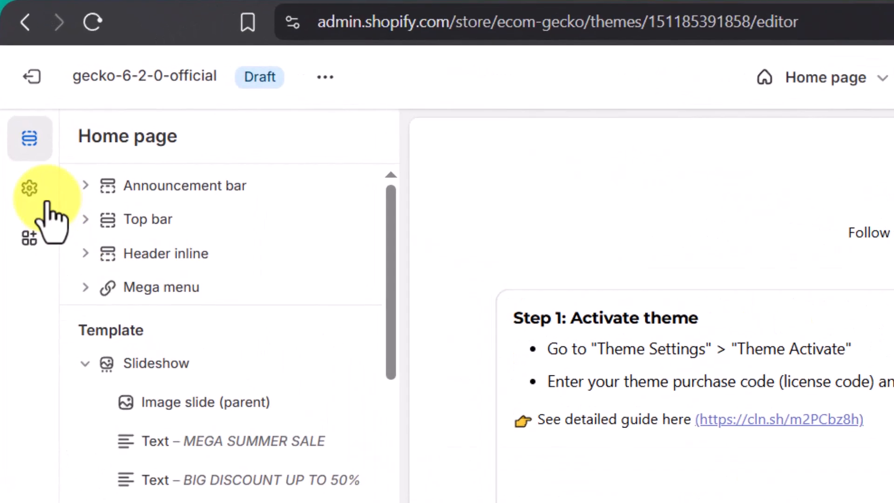
{"action": "left_click", "coordinate": [41, 126]}
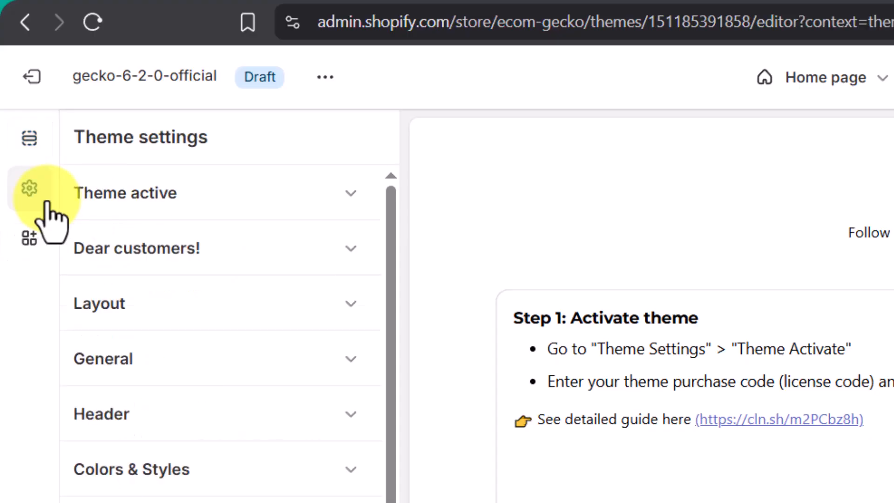
{"action": "left_click", "coordinate": [101, 211]}
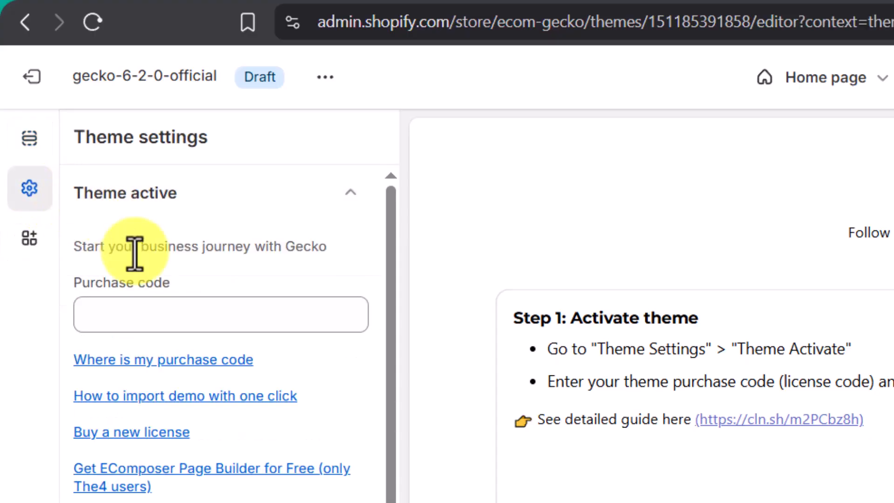
{"action": "left_click", "coordinate": [154, 308]}
{"action": "key", "text": "ctrl+v"}
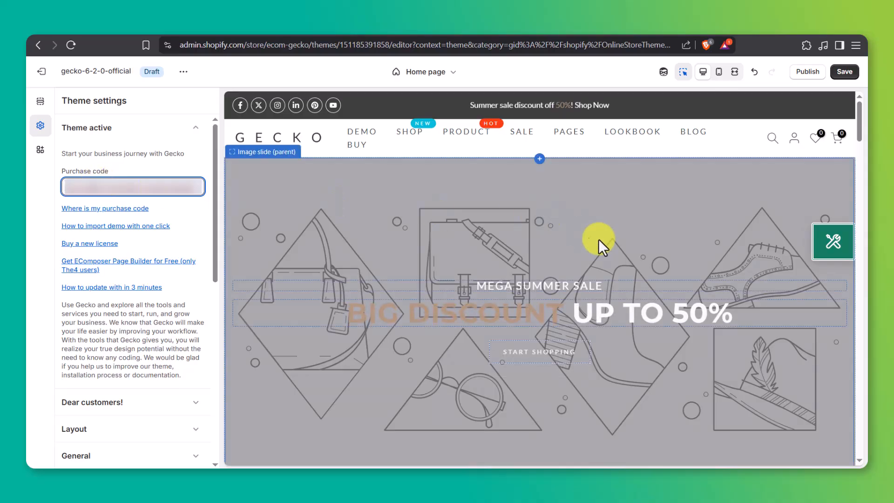
Step: Look through the Gecko theme's home page preview and return to its start
{"action": "scroll", "coordinate": [630, 256], "scroll_direction": "down", "scroll_amount": 5}
{"action": "scroll", "coordinate": [630, 256], "scroll_direction": "down", "scroll_amount": 9}
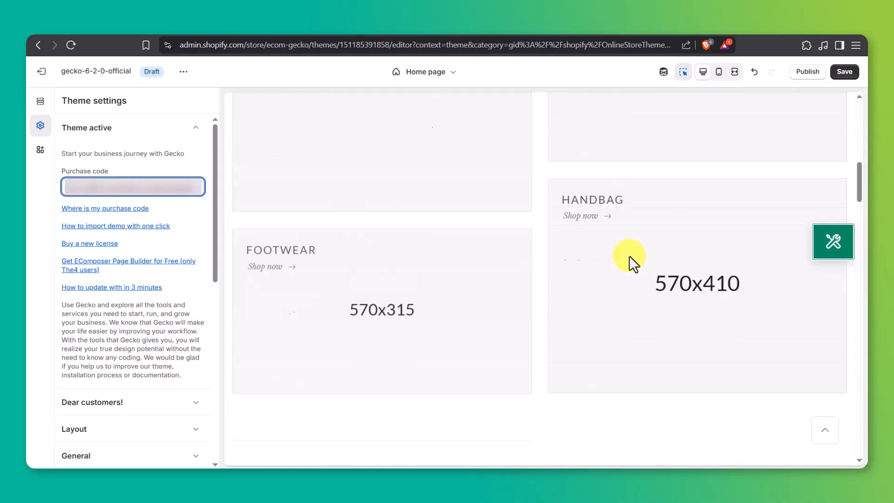
{"action": "scroll", "coordinate": [630, 255], "scroll_direction": "up", "scroll_amount": 6}
{"action": "scroll", "coordinate": [630, 256], "scroll_direction": "up", "scroll_amount": 8}
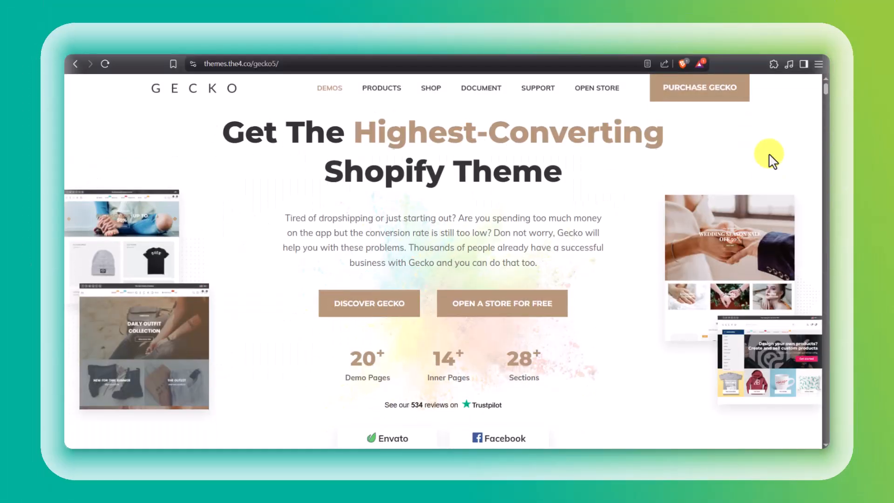
Step: Switch to the Gecko theme website and look through its ready-made demo store designs
{"action": "scroll", "coordinate": [802, 144], "scroll_direction": "down", "scroll_amount": 10}
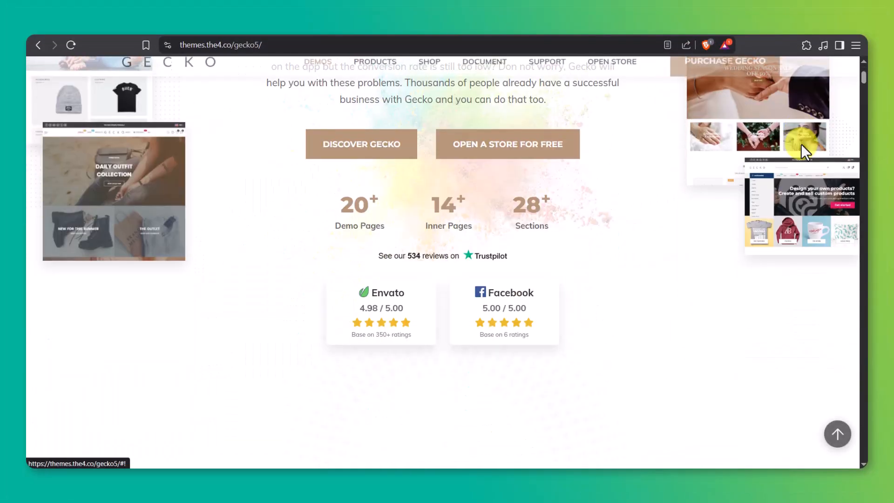
{"action": "scroll", "coordinate": [802, 152], "scroll_direction": "down", "scroll_amount": 15}
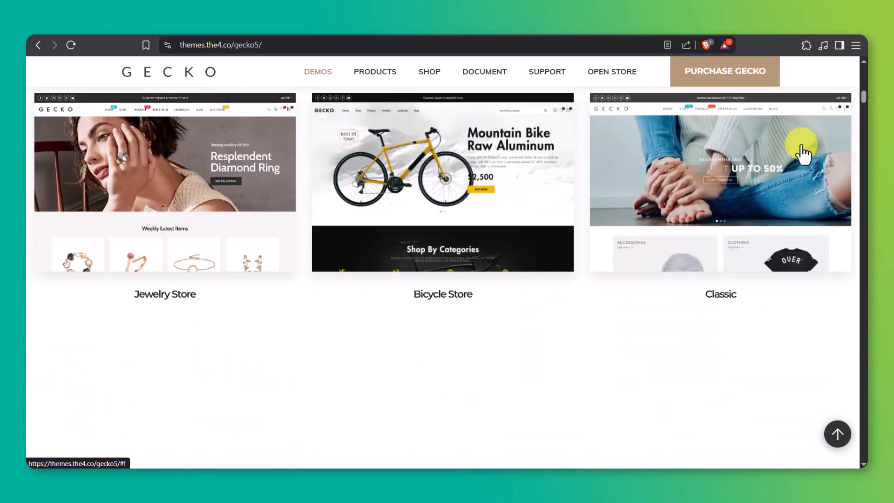
{"action": "scroll", "coordinate": [804, 154], "scroll_direction": "down", "scroll_amount": 12}
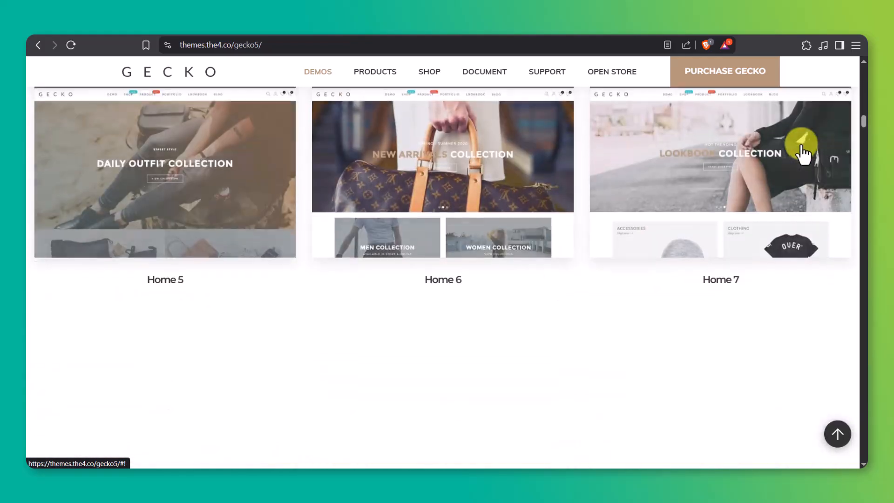
{"action": "scroll", "coordinate": [802, 145], "scroll_direction": "up", "scroll_amount": 20}
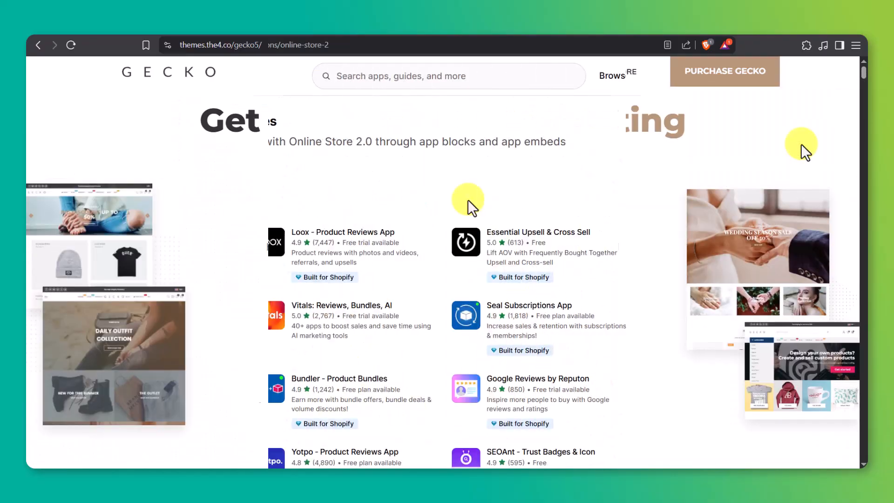
Step: Find and install the EcomRise: Upsell & Bundles app from the Shopify App Store and enable its app embed
{"action": "left_click", "coordinate": [445, 74]}
{"action": "type", "text": "ecomrise"}
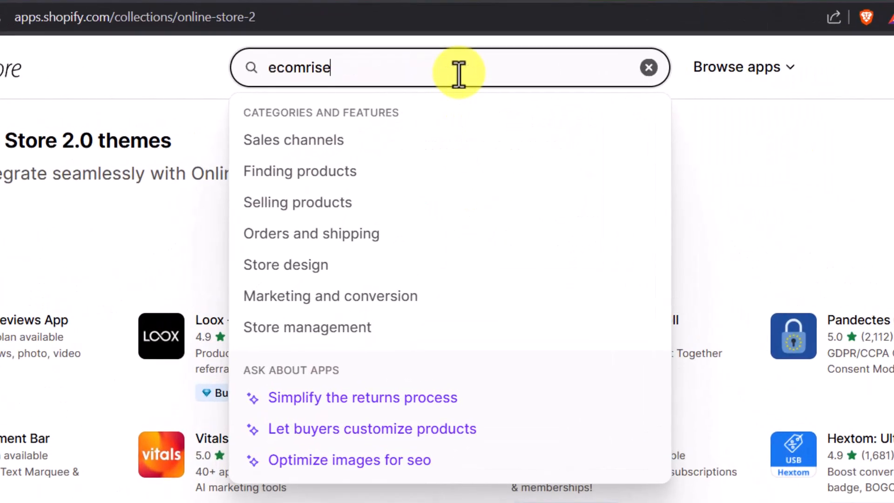
{"action": "left_click", "coordinate": [456, 146]}
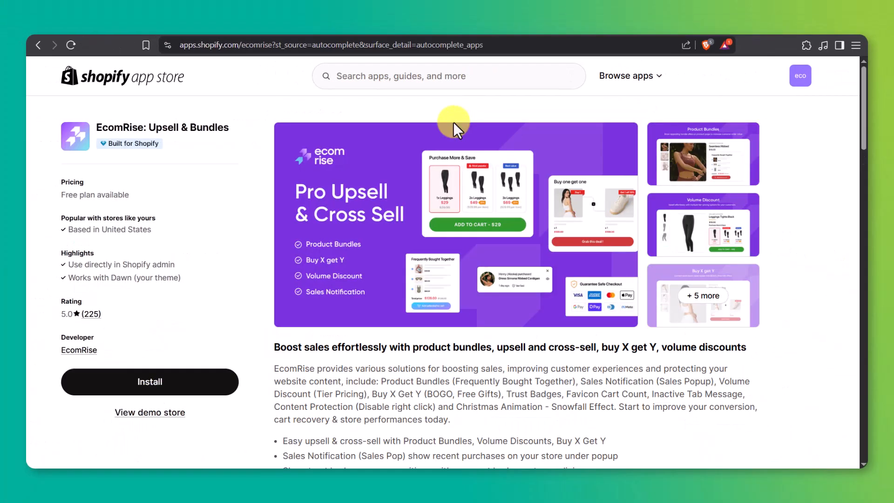
{"action": "left_click", "coordinate": [215, 382]}
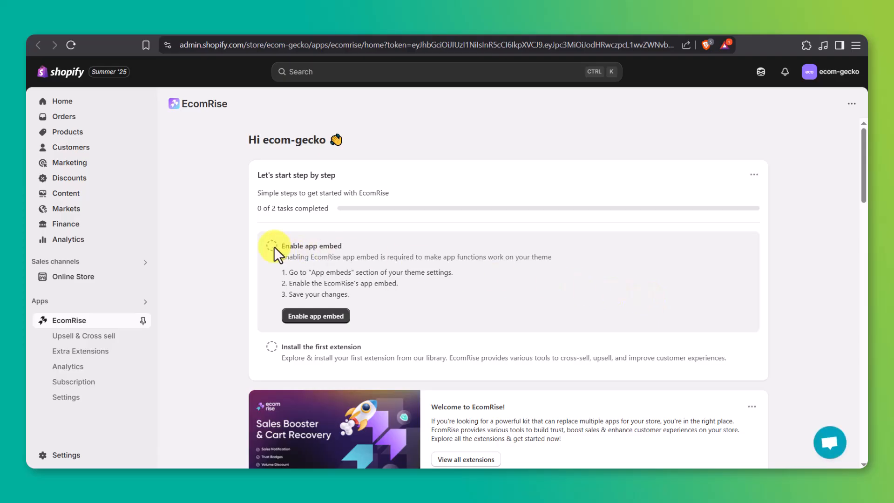
{"action": "left_click", "coordinate": [313, 318]}
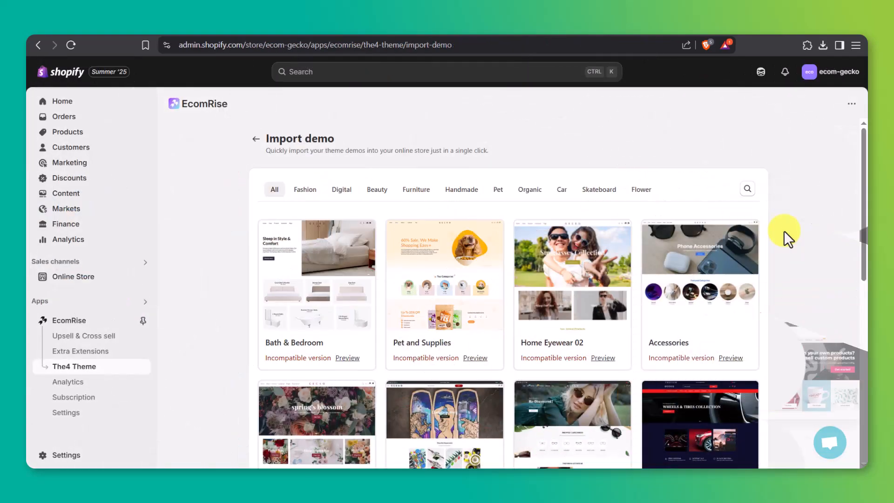
Step: Select the Home Fashion DG demo in EcomRise's demo import and import it into the theme
{"action": "scroll", "coordinate": [785, 235], "scroll_direction": "down", "scroll_amount": 3}
{"action": "scroll", "coordinate": [785, 232], "scroll_direction": "down", "scroll_amount": 6}
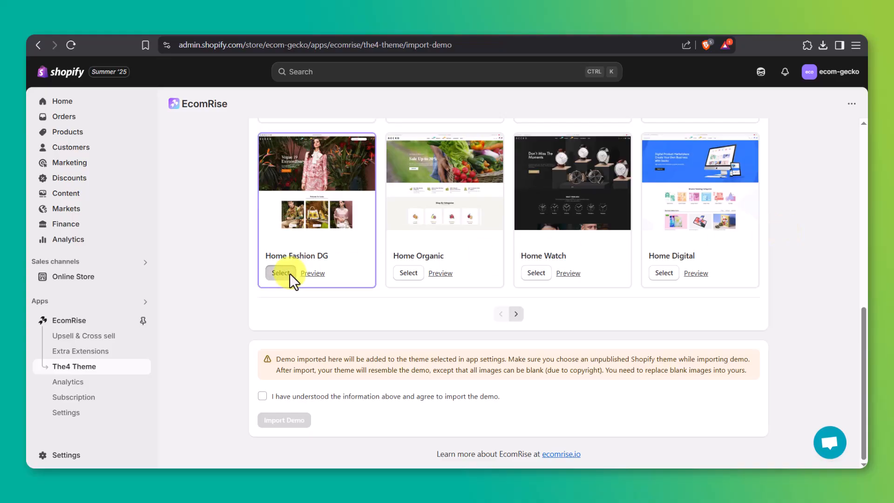
{"action": "left_click", "coordinate": [276, 421]}
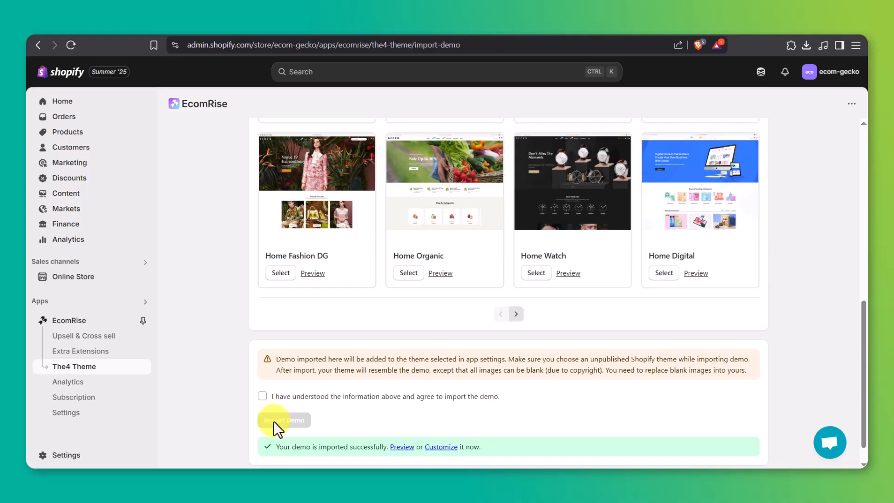
Step: Import the store's products from a product file on the Products page, reviewing the first product's preview
{"action": "left_click", "coordinate": [145, 132]}
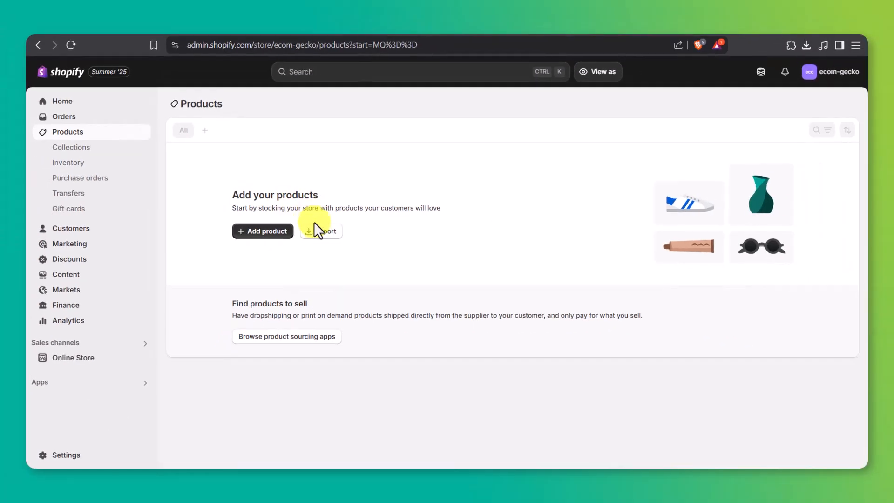
{"action": "left_click", "coordinate": [339, 250]}
{"action": "left_click", "coordinate": [434, 265]}
{"action": "left_click", "coordinate": [171, 133]}
{"action": "double_click", "coordinate": [171, 133]}
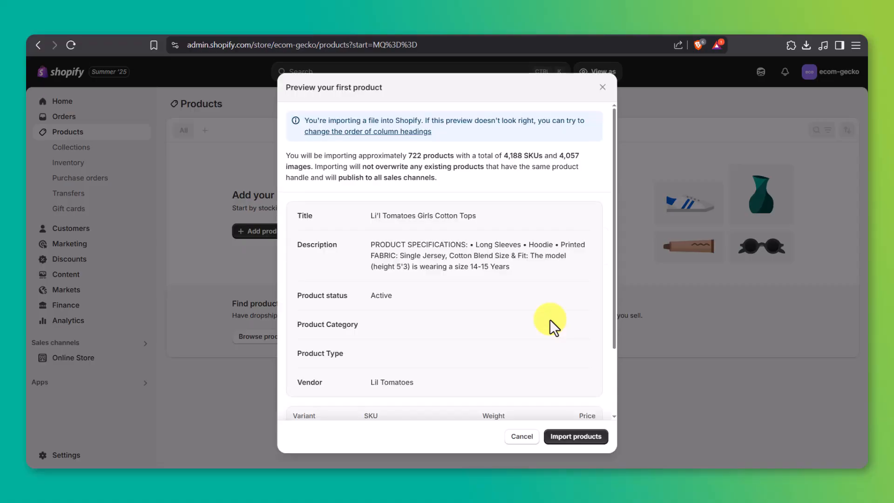
{"action": "scroll", "coordinate": [550, 320], "scroll_direction": "down", "scroll_amount": 3}
{"action": "left_click", "coordinate": [577, 435]}
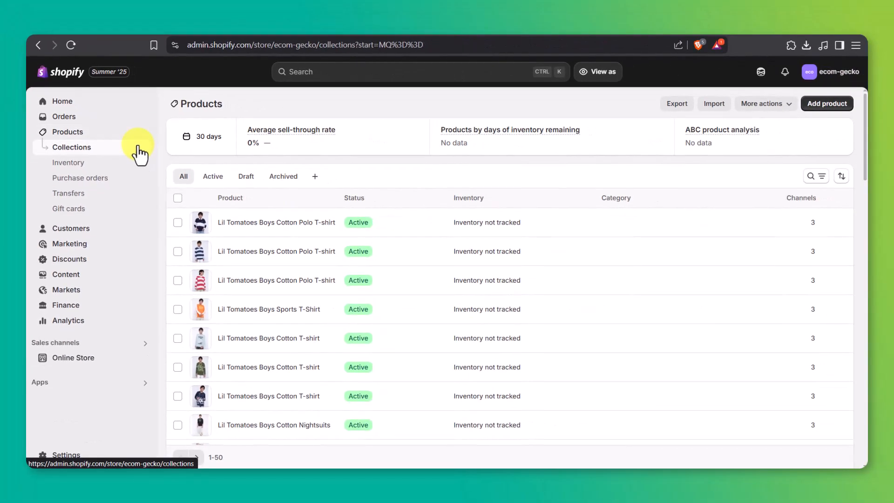
Step: Create a new manual collection titled Boys
{"action": "left_click", "coordinate": [139, 149]}
{"action": "left_click", "coordinate": [481, 312]}
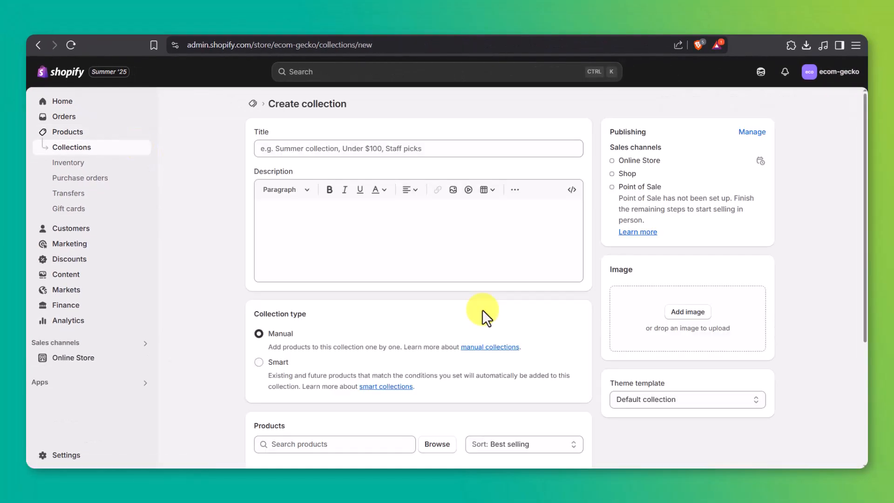
{"action": "type", "text": "Boys"}
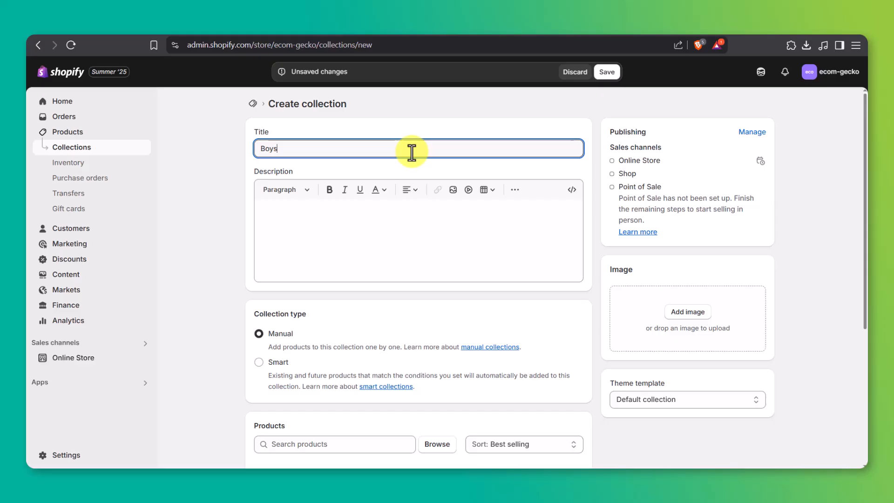
Step: Search the products for Boys, select several of the matching items and add them to the collection
{"action": "scroll", "coordinate": [412, 151], "scroll_direction": "down", "scroll_amount": 4}
{"action": "left_click", "coordinate": [435, 279]}
{"action": "type", "text": "Boys"}
{"action": "left_click", "coordinate": [291, 225]}
{"action": "left_click", "coordinate": [291, 256]}
{"action": "left_click", "coordinate": [290, 288]}
{"action": "left_click", "coordinate": [291, 319]}
{"action": "left_click", "coordinate": [290, 349]}
{"action": "scroll", "coordinate": [292, 341], "scroll_direction": "down", "scroll_amount": 3}
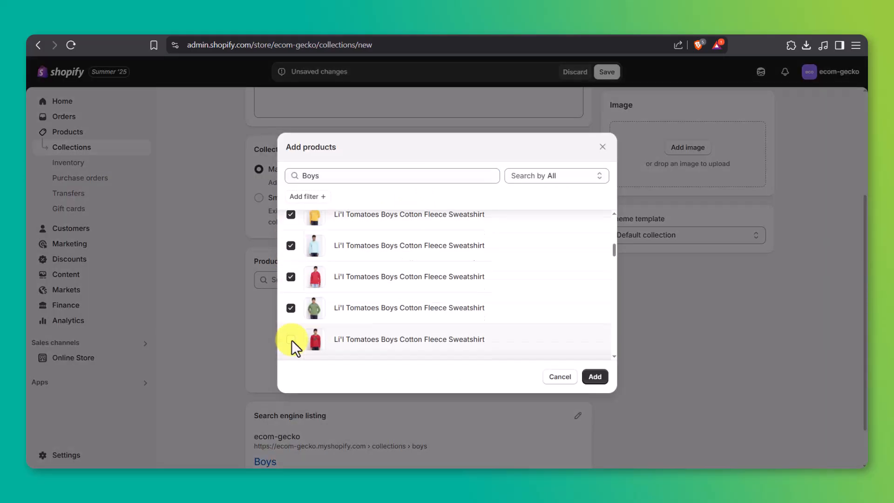
{"action": "scroll", "coordinate": [291, 340], "scroll_direction": "down", "scroll_amount": 3}
{"action": "left_click", "coordinate": [291, 224]}
{"action": "left_click", "coordinate": [291, 349]}
{"action": "scroll", "coordinate": [291, 348], "scroll_direction": "down", "scroll_amount": 3}
{"action": "left_click", "coordinate": [291, 225]}
{"action": "left_click", "coordinate": [292, 319]}
{"action": "left_click", "coordinate": [588, 382]}
{"action": "scroll", "coordinate": [588, 382], "scroll_direction": "down", "scroll_amount": 10}
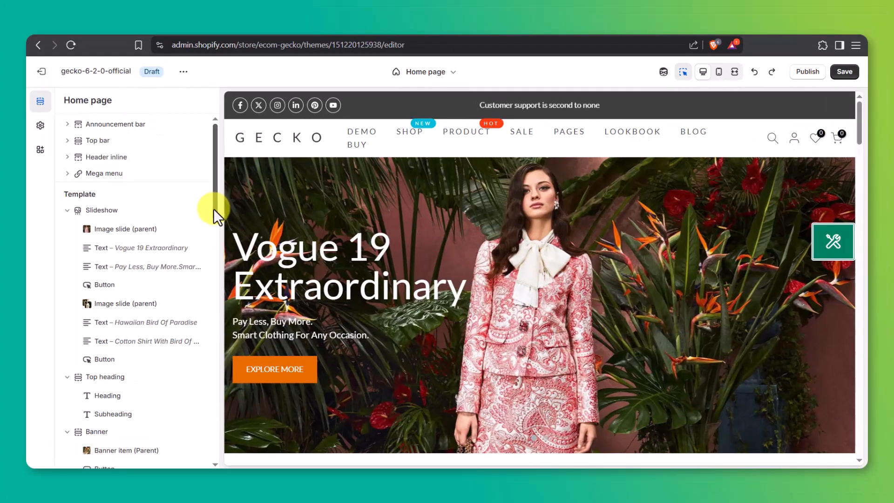
Step: Move a Banner collection section below Tabs collection in the home page template and remove that section
{"action": "left_click_drag", "start_coordinate": [214, 208], "coordinate": [206, 314]}
{"action": "left_click_drag", "start_coordinate": [122, 172], "coordinate": [116, 228]}
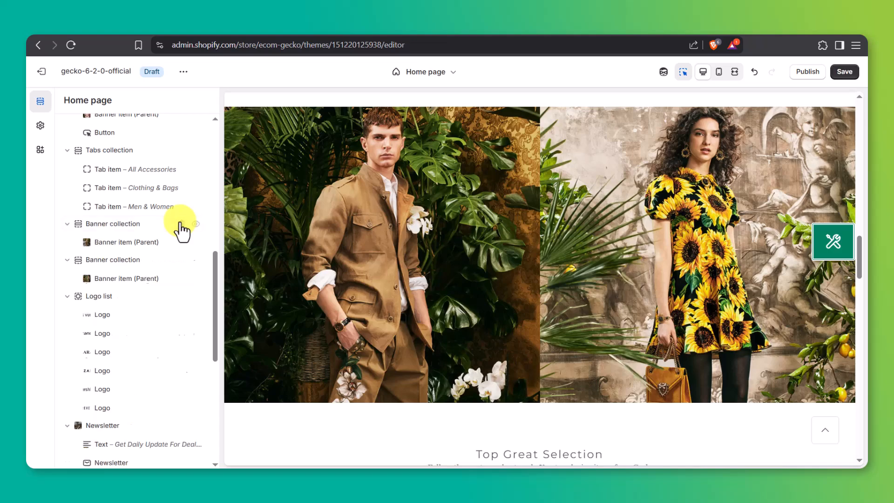
{"action": "left_click", "coordinate": [182, 224]}
Step: Add a Featured product section above the Slideshow in the home page template
{"action": "left_click_drag", "start_coordinate": [210, 253], "coordinate": [214, 131]}
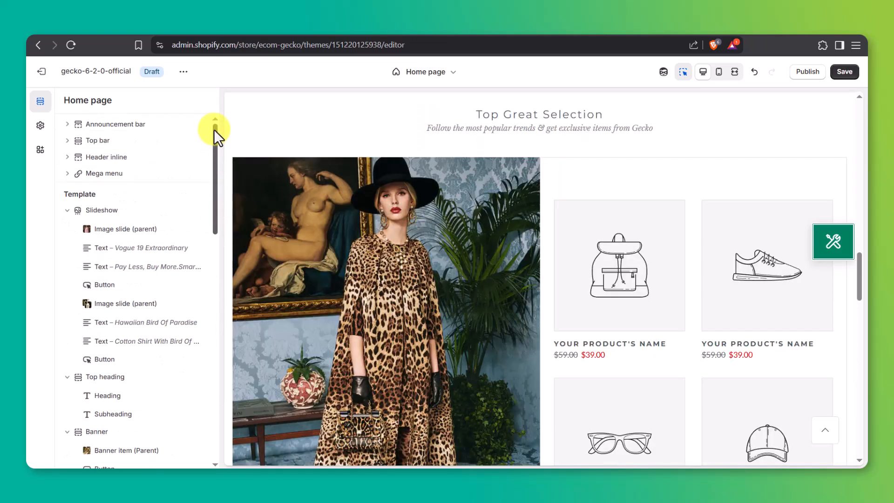
{"action": "left_click", "coordinate": [133, 203]}
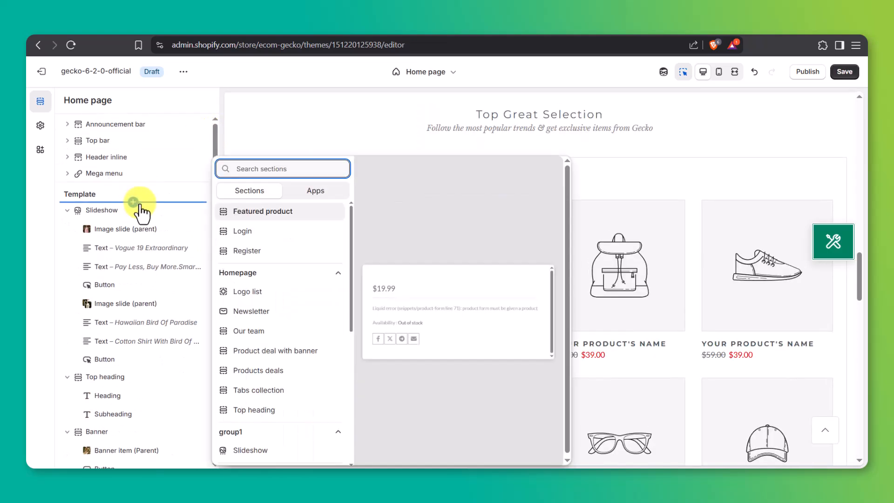
{"action": "left_click", "coordinate": [247, 212]}
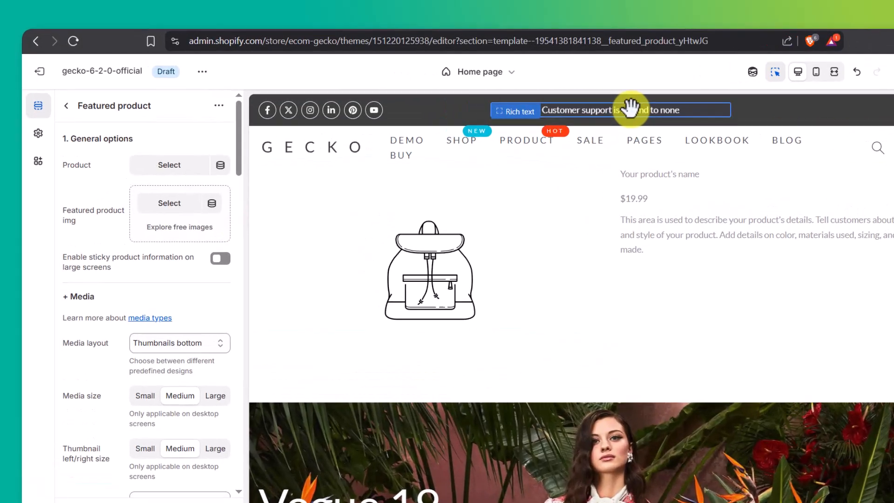
Step: Set the summer sale discount in the top bar's rich text to 75%
{"action": "left_click", "coordinate": [556, 104]}
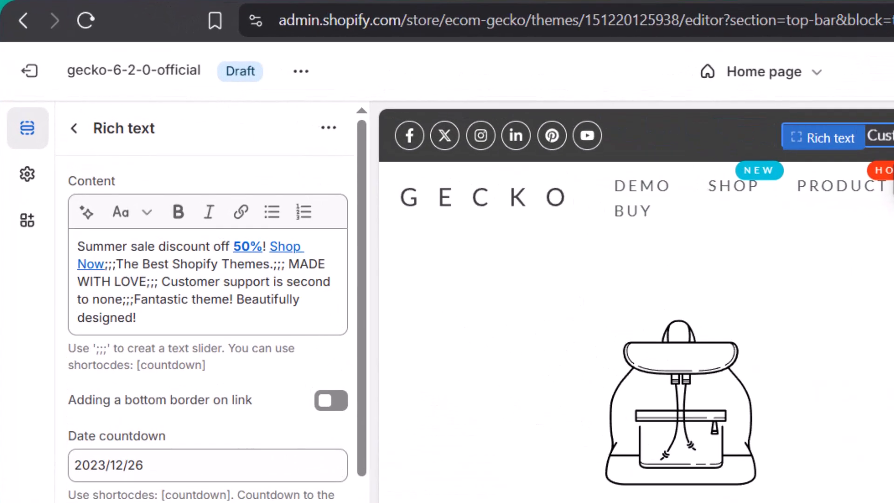
{"action": "double_click", "coordinate": [235, 249]}
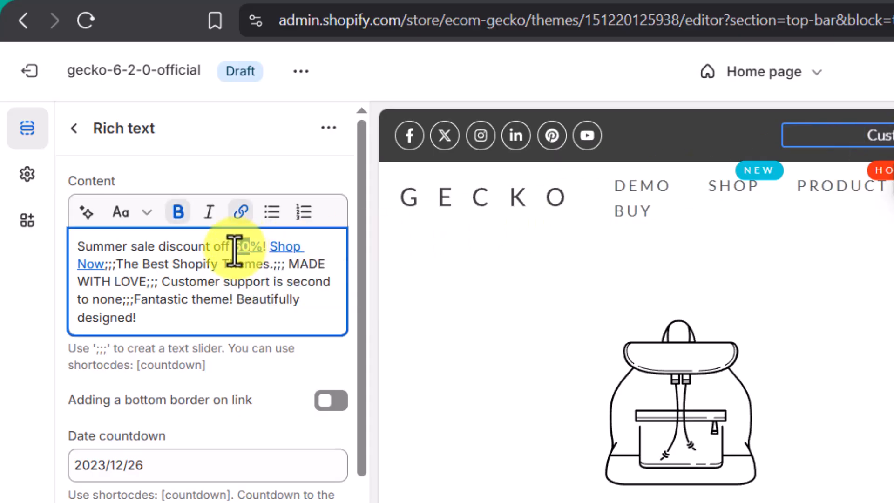
{"action": "type", "text": "75"}
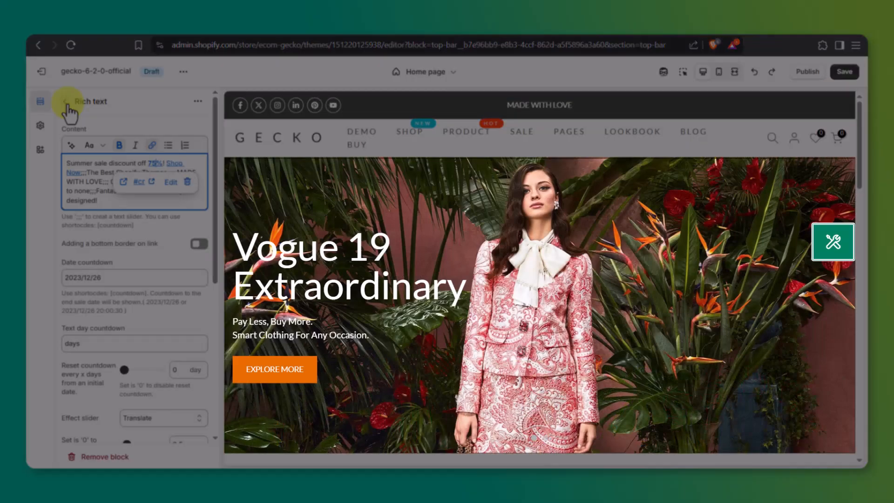
{"action": "left_click", "coordinate": [66, 101]}
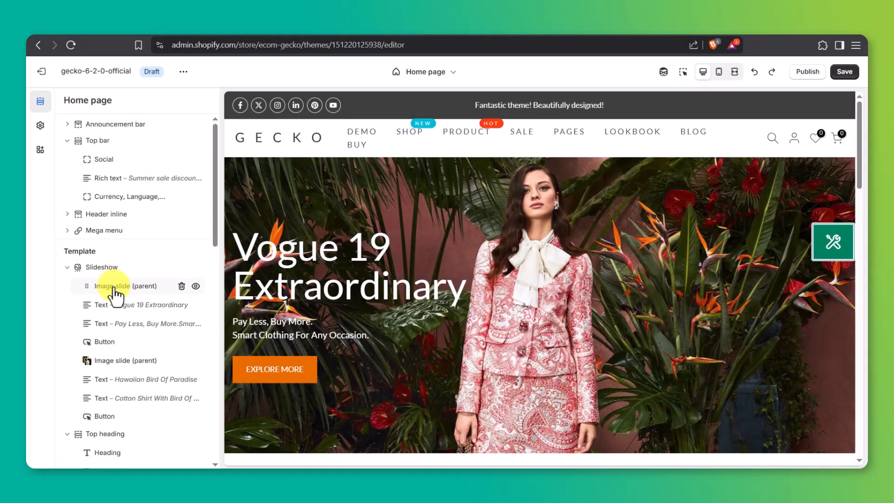
Step: Replace the first slideshow slide's image with the Banner_2e79acda PNG file from the store's files
{"action": "left_click", "coordinate": [115, 286]}
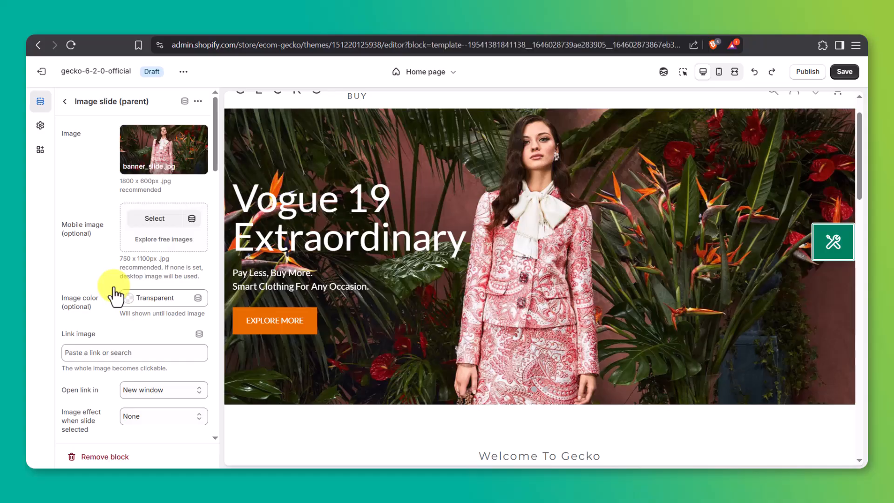
{"action": "left_click", "coordinate": [156, 149]}
{"action": "left_click", "coordinate": [160, 190]}
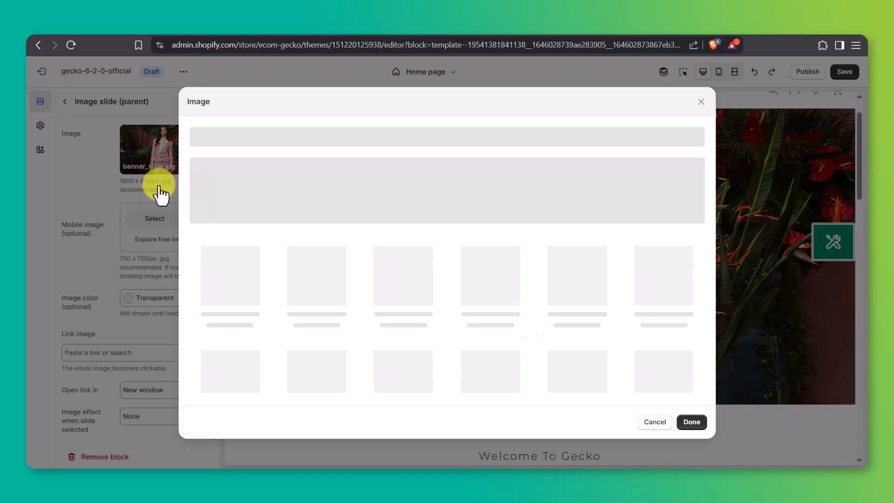
{"action": "left_click", "coordinate": [209, 276]}
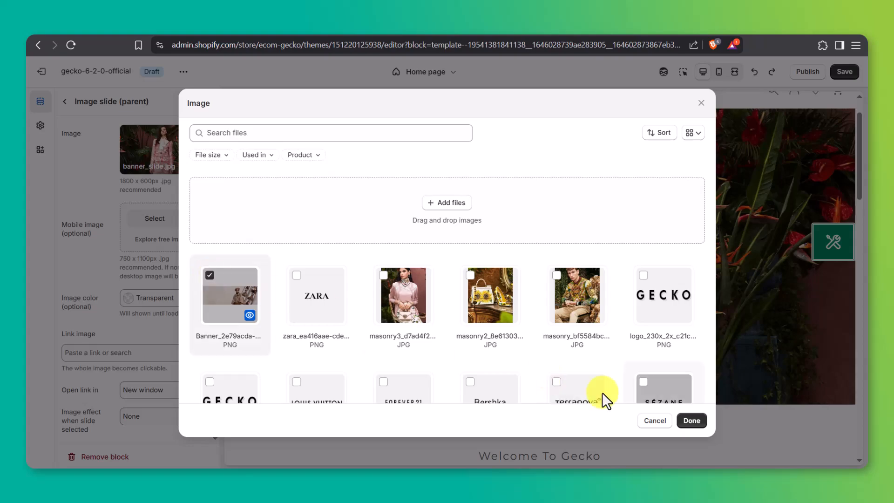
{"action": "left_click", "coordinate": [689, 421]}
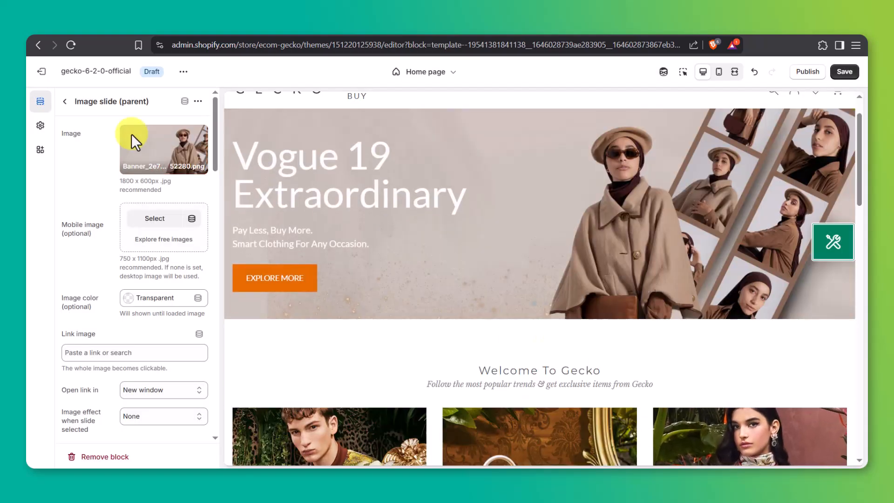
{"action": "left_click", "coordinate": [65, 101]}
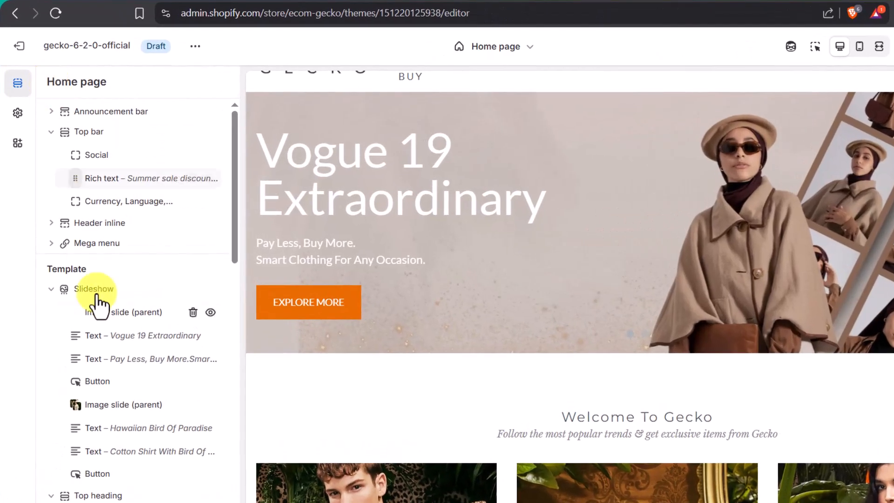
Step: Change the first slide's headline text to "Step Into Style"
{"action": "left_click", "coordinate": [110, 337]}
{"action": "triple_click", "coordinate": [168, 143]}
{"action": "type", "text": "Step Into Style"}
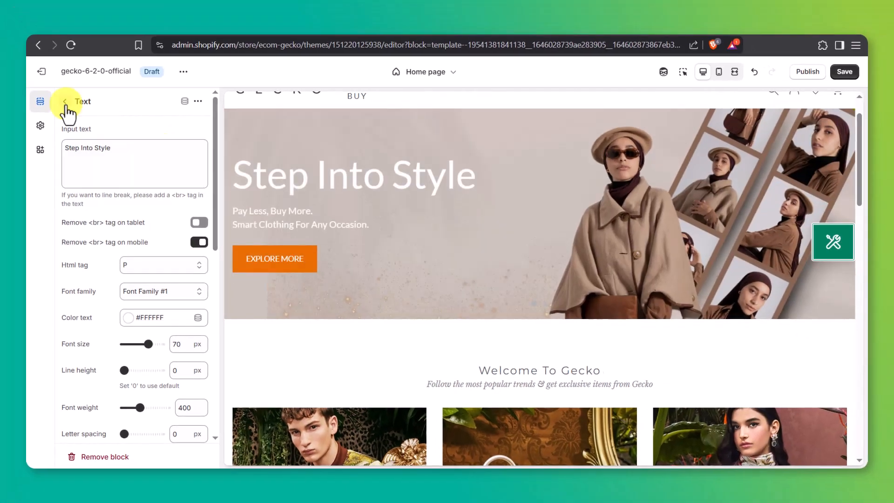
{"action": "left_click", "coordinate": [65, 102]}
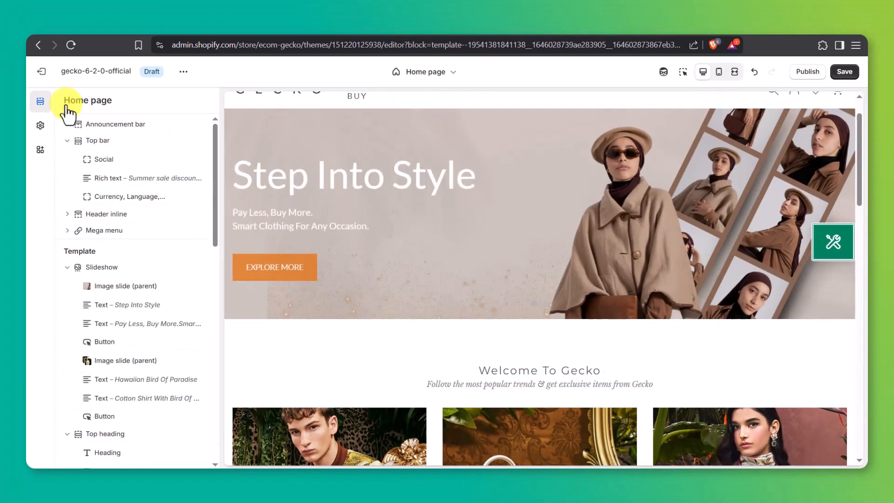
Step: Try a collection as the link target of the second slide's SHOP NOW button and undo the change
{"action": "left_click", "coordinate": [104, 417]}
{"action": "left_click", "coordinate": [104, 207]}
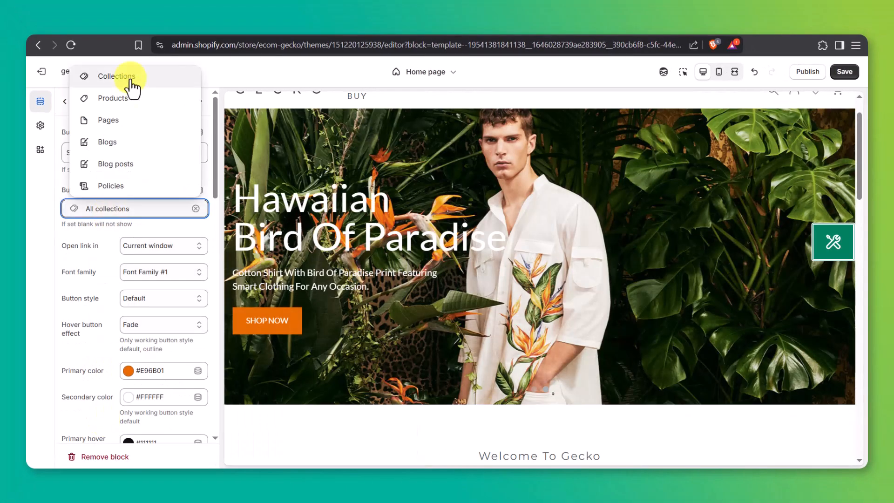
{"action": "left_click", "coordinate": [129, 76]}
{"action": "left_click", "coordinate": [125, 167]}
{"action": "key", "text": "ctrl+z"}
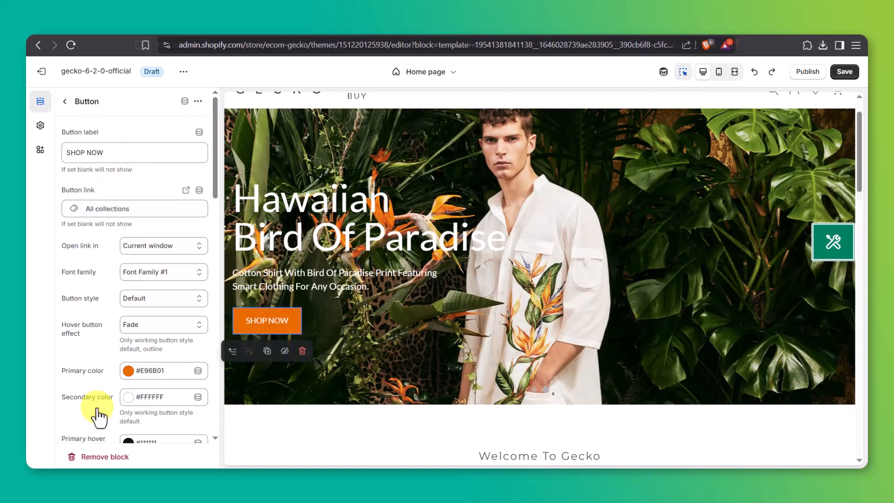
{"action": "left_click", "coordinate": [66, 102]}
Step: Set the Banner collection section's heading to "Shop Our Collections"
{"action": "scroll", "coordinate": [123, 279], "scroll_direction": "down", "scroll_amount": 10}
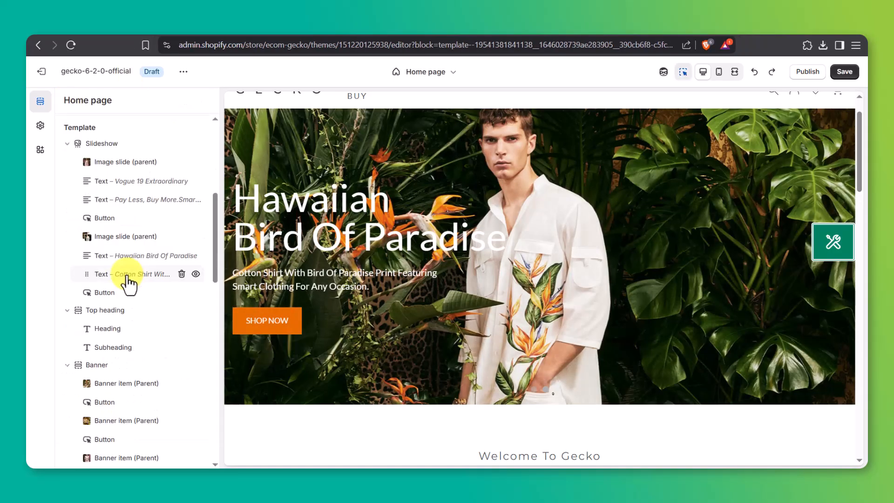
{"action": "left_click", "coordinate": [130, 332]}
{"action": "triple_click", "coordinate": [154, 220]}
{"action": "type", "text": "Shop Our Collections"}
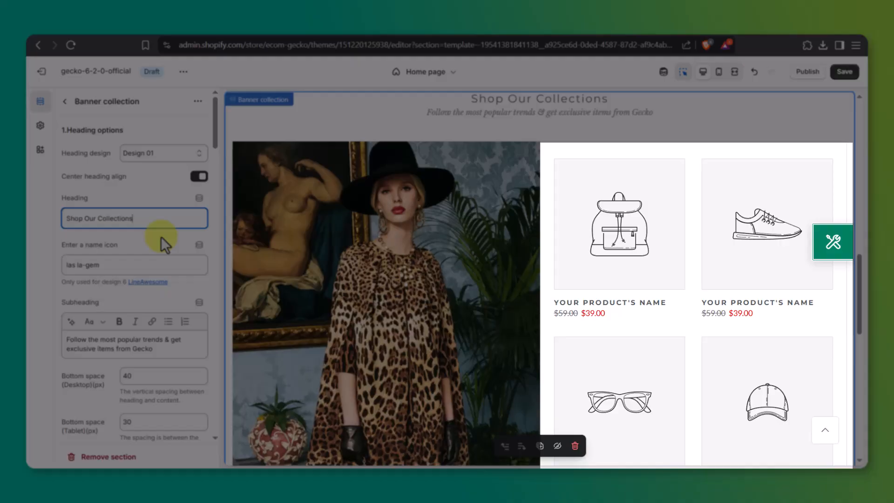
Step: Try Design 08 for the Banner collection's heading and settle on Design 06
{"action": "left_click", "coordinate": [170, 156]}
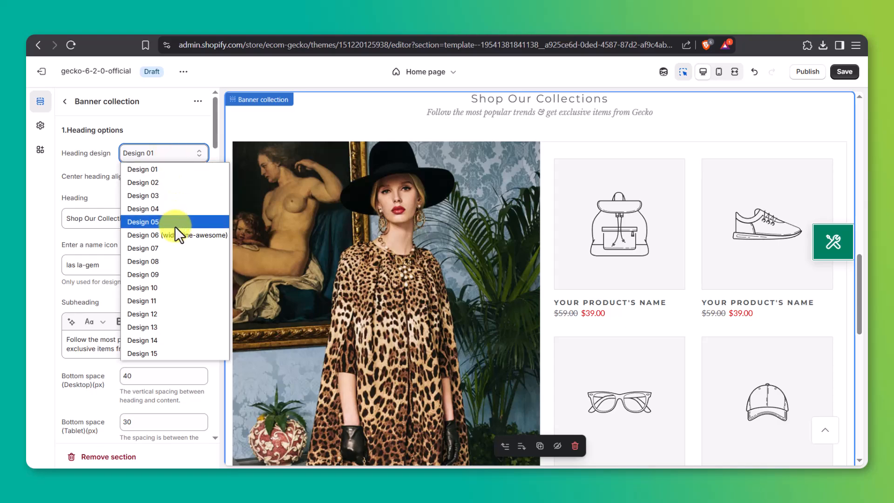
{"action": "left_click", "coordinate": [176, 231]}
{"action": "left_click", "coordinate": [174, 157]}
{"action": "left_click", "coordinate": [164, 257]}
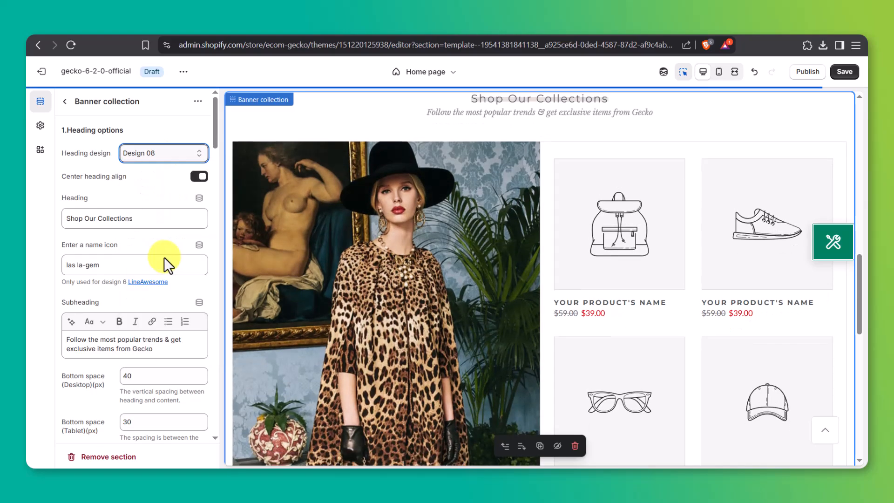
{"action": "left_click", "coordinate": [158, 156]}
{"action": "left_click", "coordinate": [160, 228]}
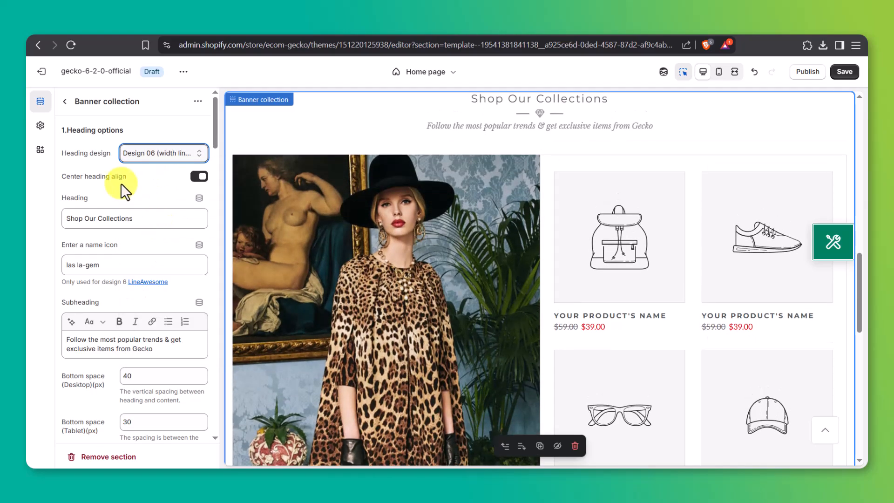
Step: Add an Instagram feed section to the home page below the Shop By Brands logo list
{"action": "scroll", "coordinate": [301, 266], "scroll_direction": "down", "scroll_amount": 10}
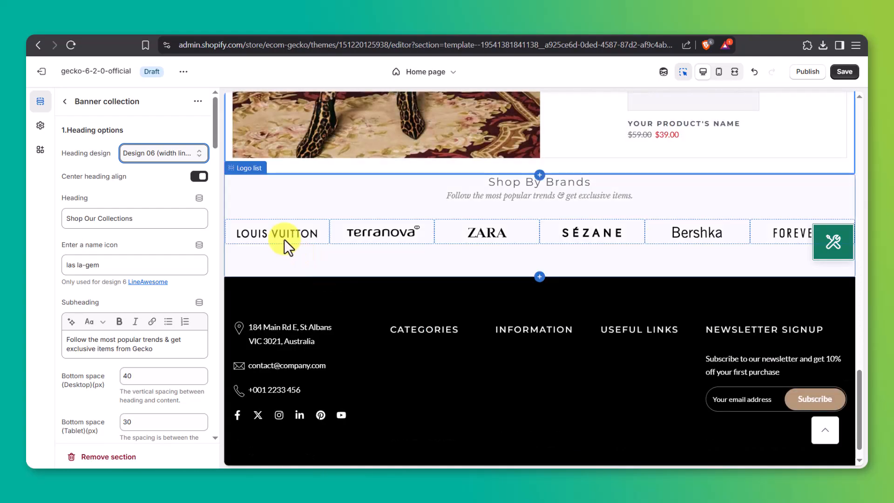
{"action": "left_click", "coordinate": [539, 279]}
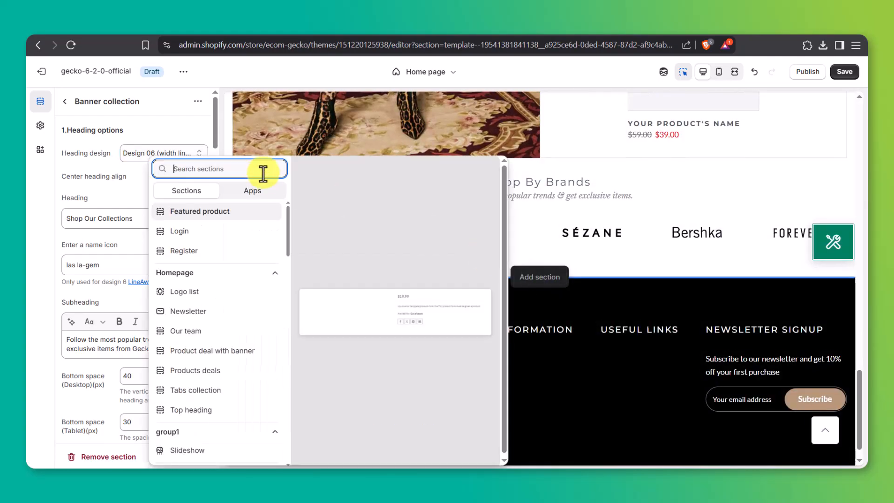
{"action": "type", "text": "instagram"}
{"action": "left_click", "coordinate": [233, 247]}
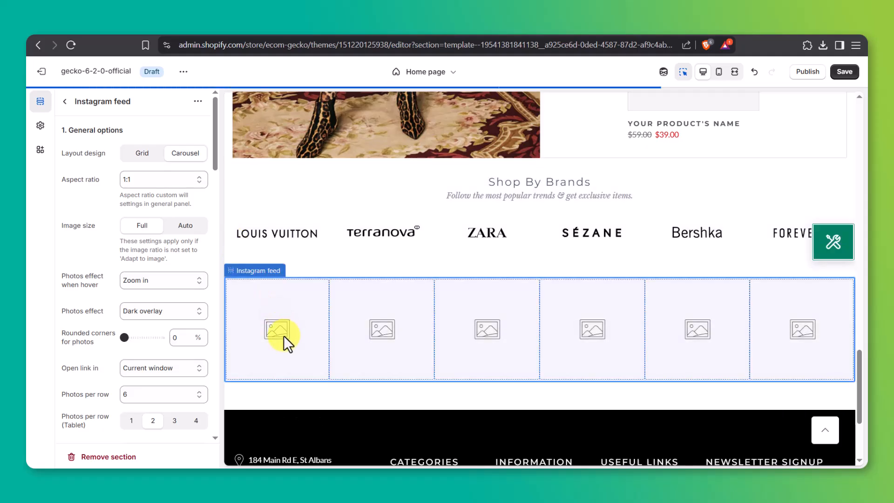
Step: Fill the Instagram feed's image blocks with product photos from the store's files, starting with the maroon varsity jacket
{"action": "left_click", "coordinate": [275, 336]}
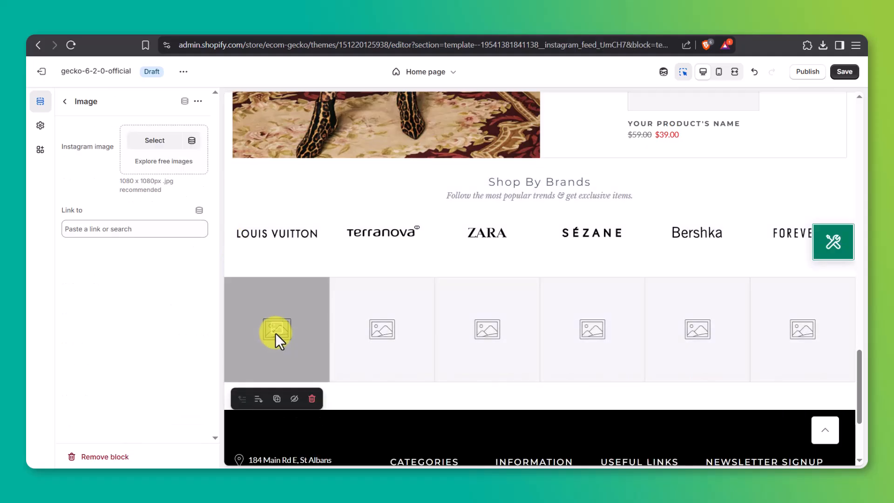
{"action": "left_click", "coordinate": [169, 145]}
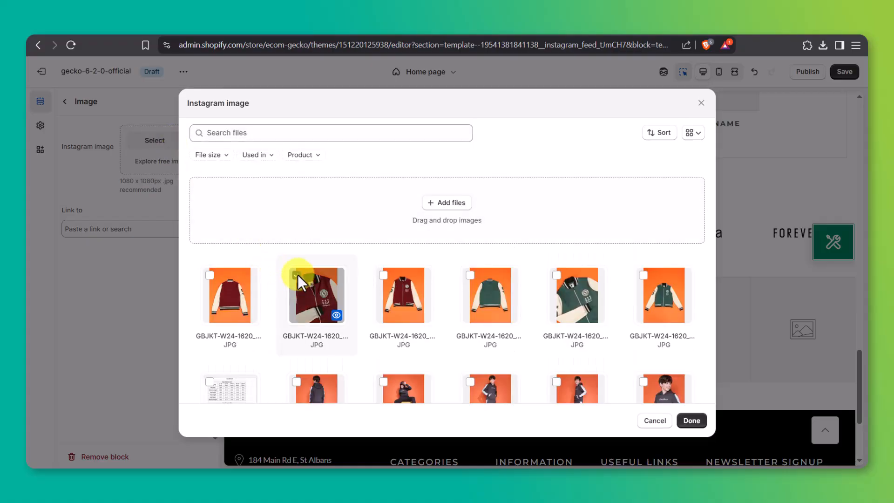
{"action": "left_click", "coordinate": [691, 420]}
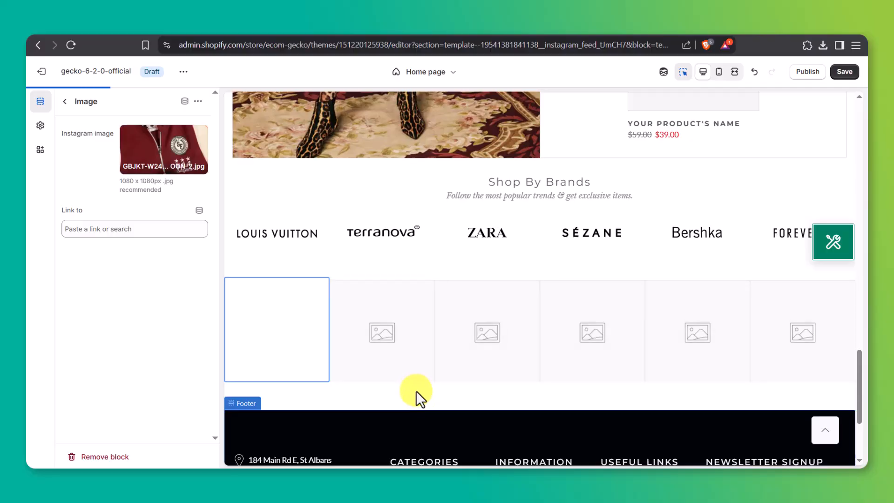
{"action": "left_click", "coordinate": [798, 339]}
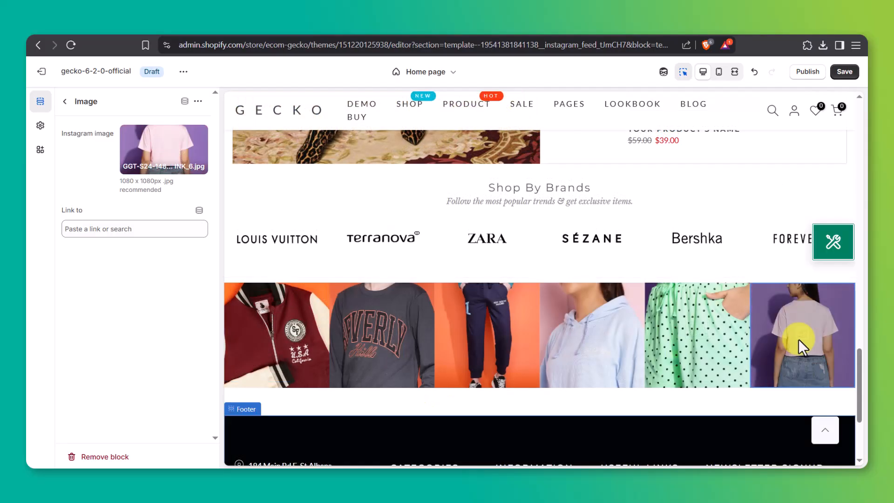
Step: Add an About us section below the Instagram feed on the home page
{"action": "left_click", "coordinate": [67, 101]}
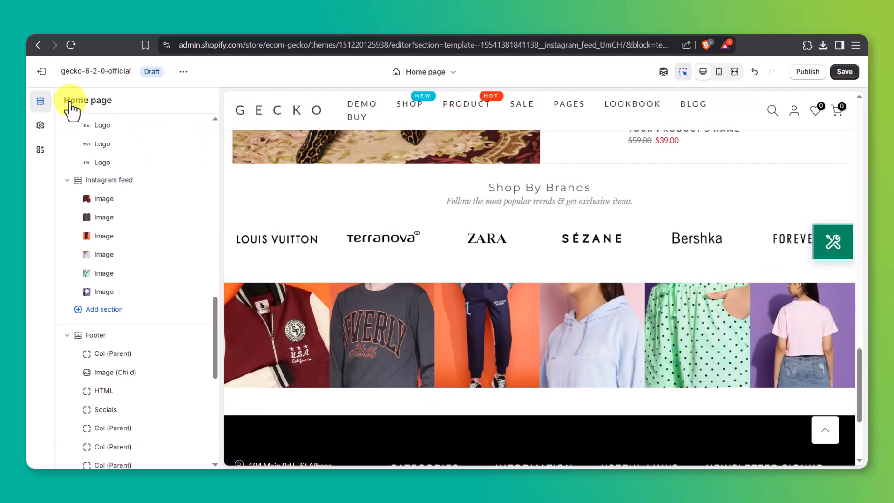
{"action": "left_click", "coordinate": [100, 312]}
{"action": "type", "text": "about us"}
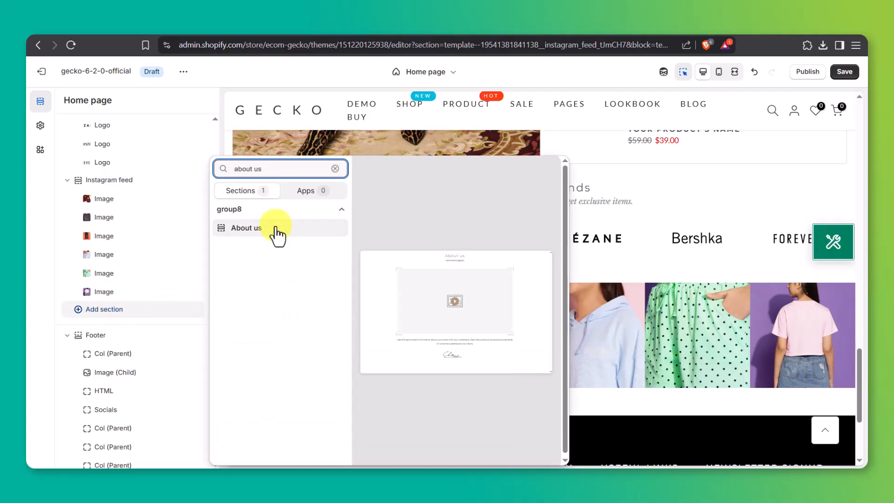
{"action": "left_click", "coordinate": [278, 231]}
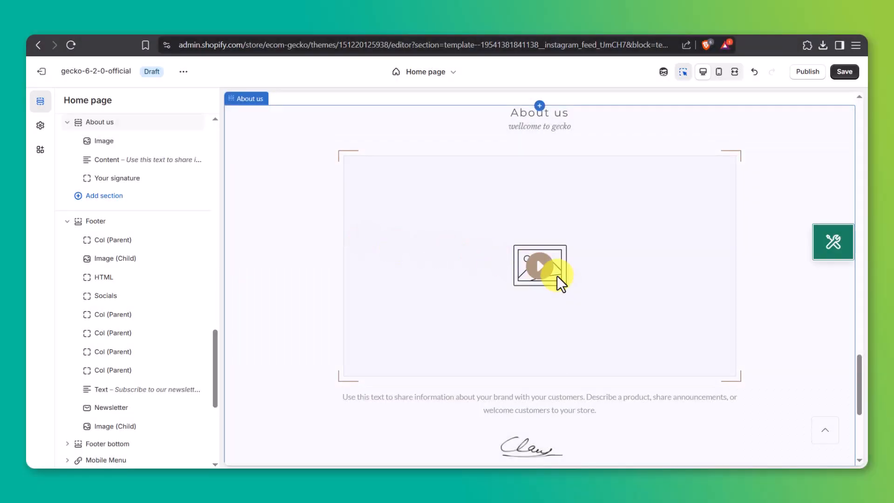
Step: Open the About us section, preview its video in the popup player and close the player
{"action": "left_click", "coordinate": [557, 275]}
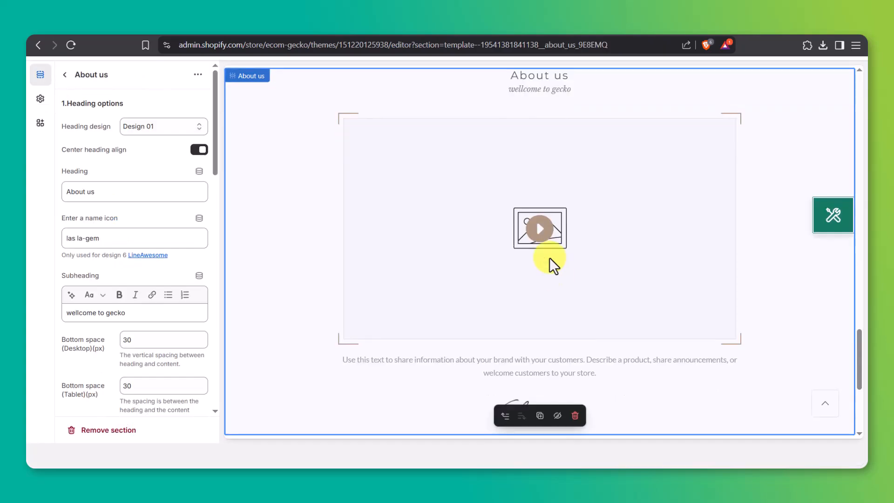
{"action": "left_click", "coordinate": [539, 235]}
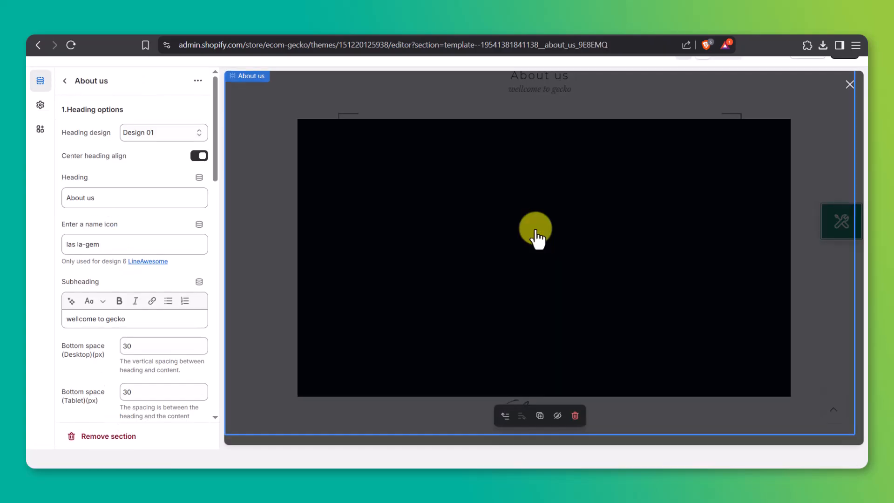
{"action": "left_click", "coordinate": [850, 84]}
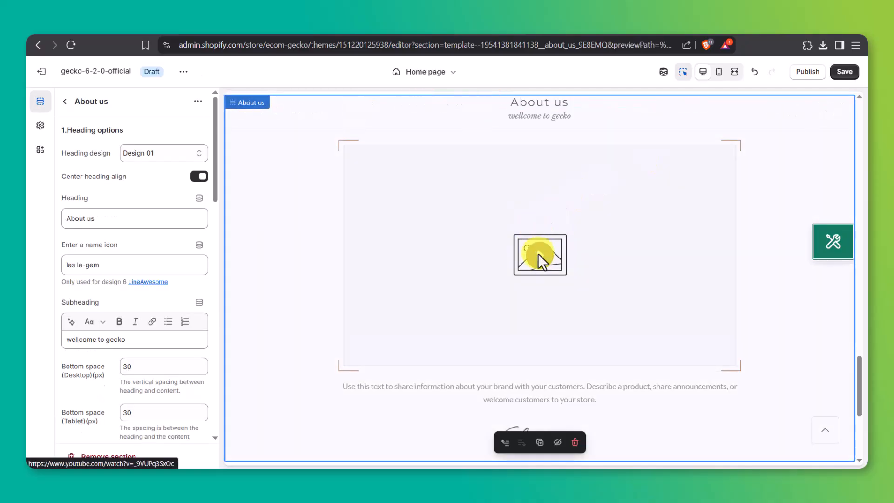
Step: Switch the editor from the home page to the default product template
{"action": "left_click", "coordinate": [435, 74]}
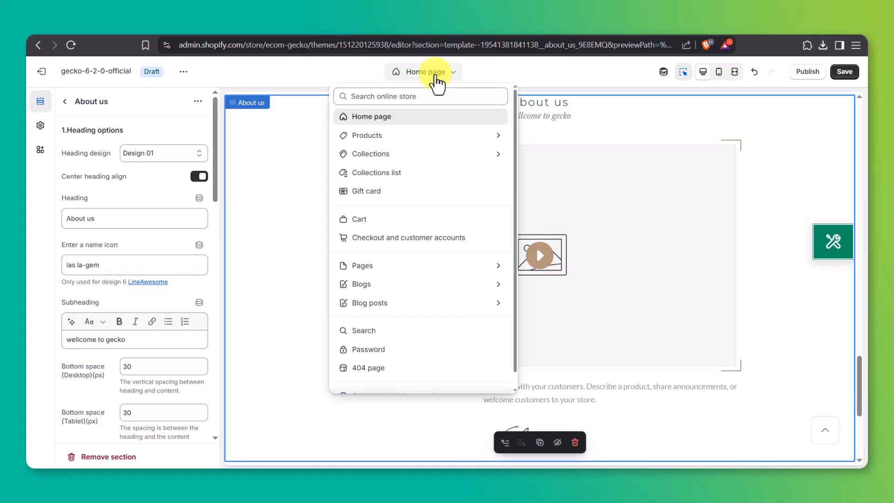
{"action": "left_click", "coordinate": [438, 135]}
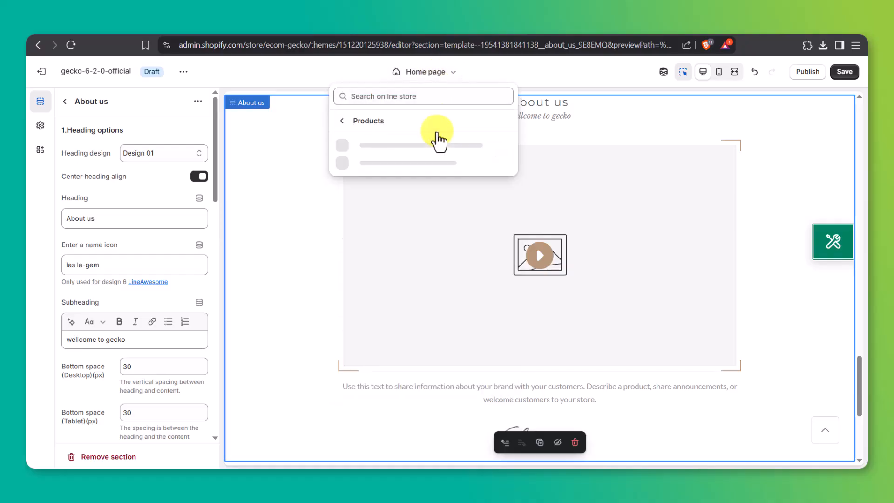
{"action": "left_click", "coordinate": [436, 148]}
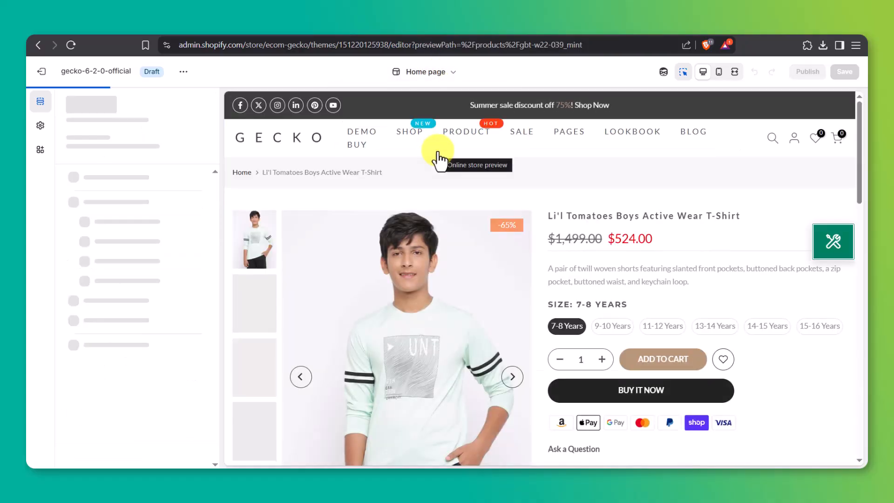
Step: Hide the SKU in the Product meta block and remove the Product social block
{"action": "left_click", "coordinate": [643, 334]}
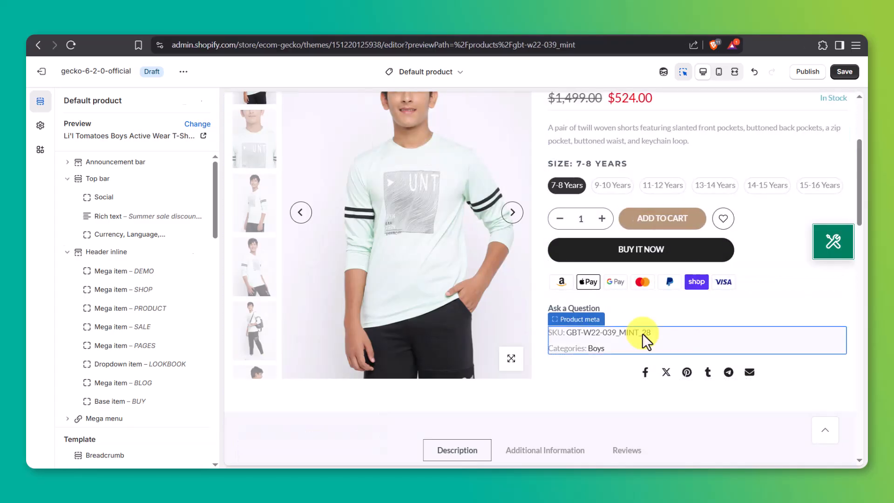
{"action": "left_click", "coordinate": [199, 190]}
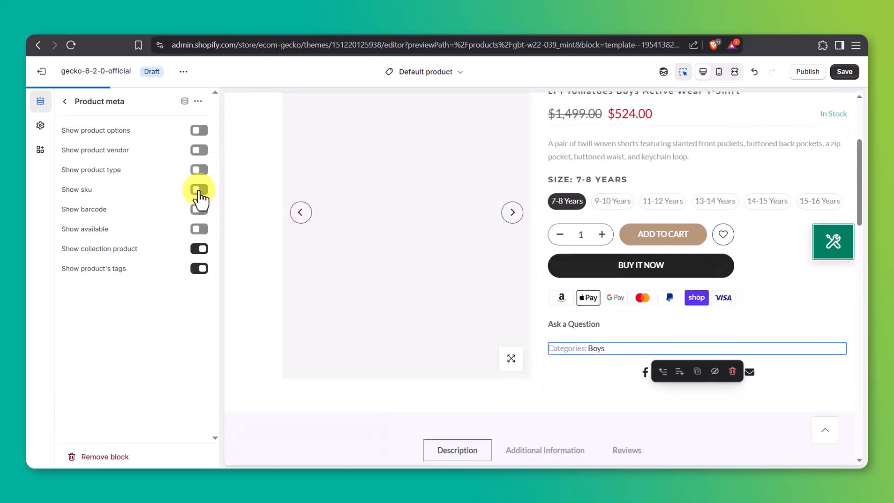
{"action": "left_click", "coordinate": [635, 372]}
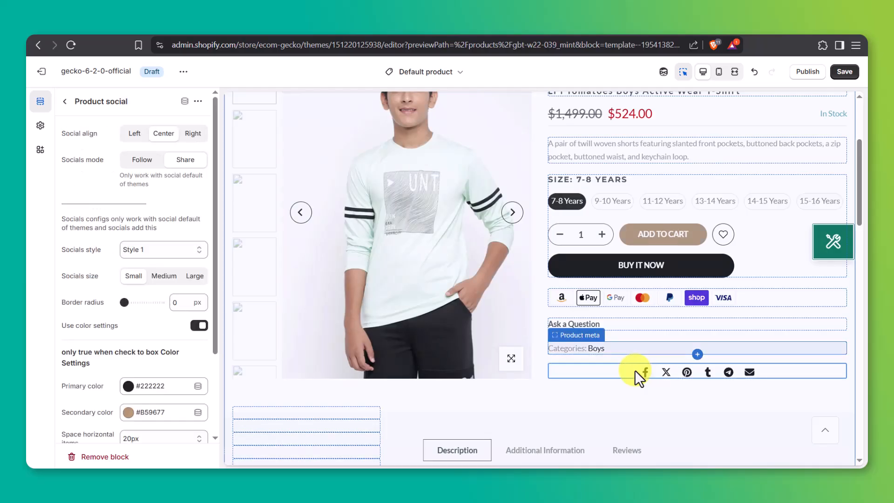
{"action": "left_click", "coordinate": [734, 395]}
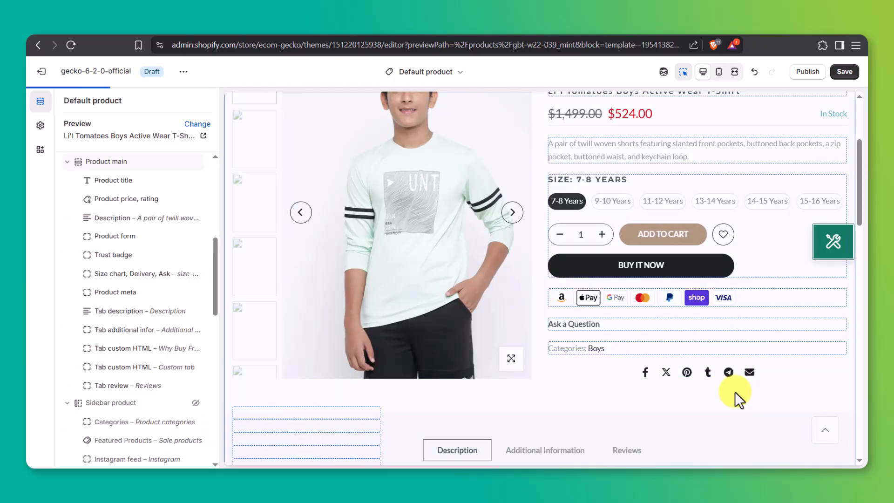
Step: Switch the editor to the default collection template with the Boys collection as preview
{"action": "left_click", "coordinate": [445, 74]}
{"action": "left_click", "coordinate": [440, 154]}
{"action": "left_click", "coordinate": [440, 159]}
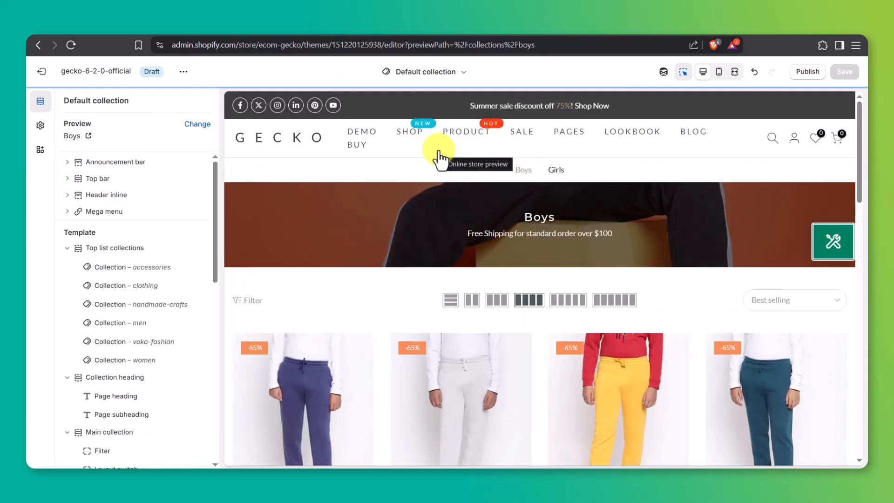
Step: Examine the Boys collection page's product filter drawer and its sorting options
{"action": "left_click", "coordinate": [252, 301]}
{"action": "left_click", "coordinate": [252, 271]}
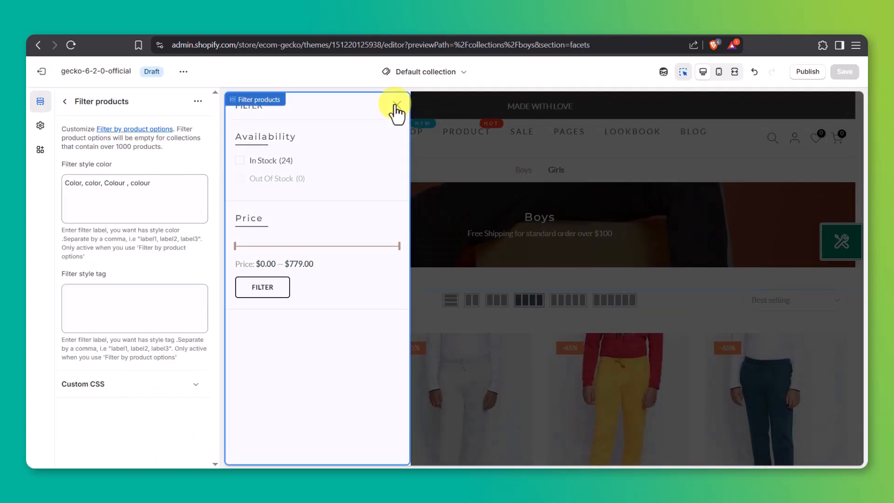
{"action": "left_click", "coordinate": [396, 106]}
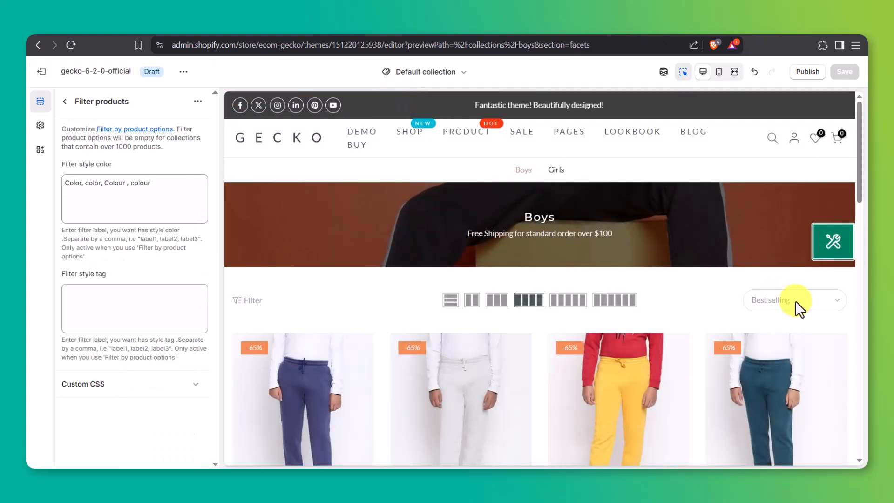
{"action": "left_click", "coordinate": [837, 302]}
{"action": "left_click", "coordinate": [836, 271]}
{"action": "left_click", "coordinate": [836, 271]}
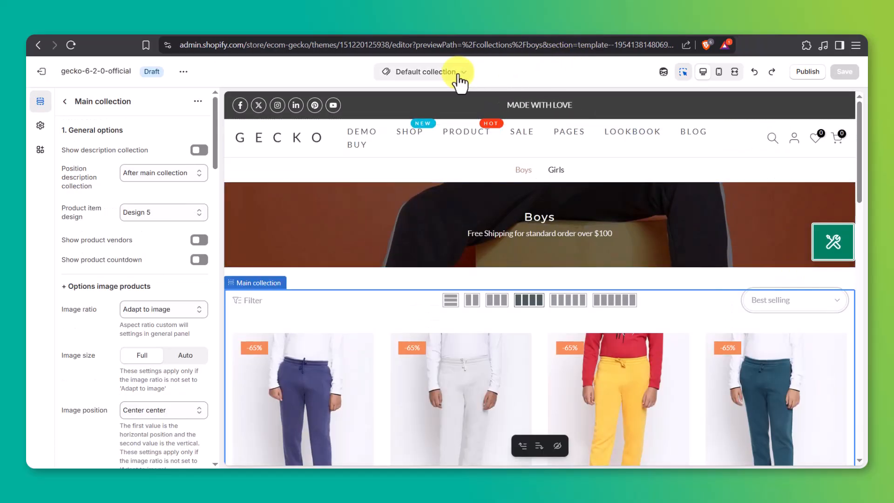
Step: Switch the editor to the Collections list page and review the collections shown on it
{"action": "left_click", "coordinate": [459, 72]}
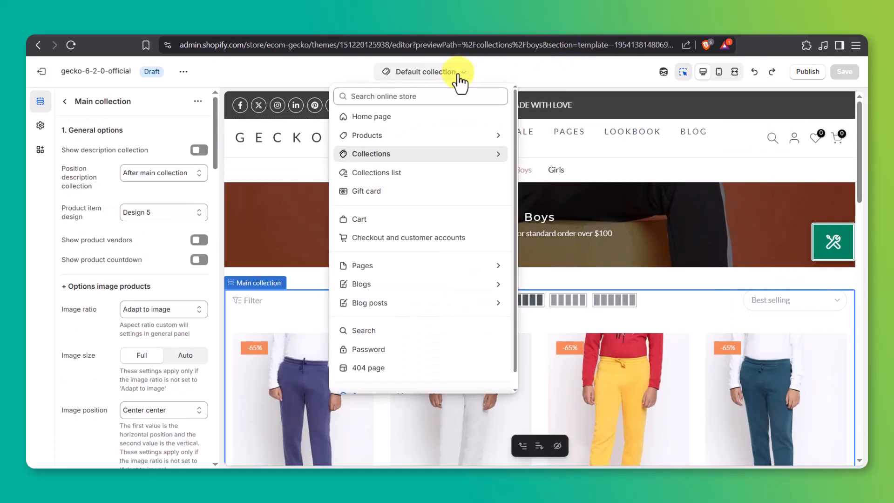
{"action": "left_click", "coordinate": [432, 154]}
{"action": "left_click", "coordinate": [432, 173]}
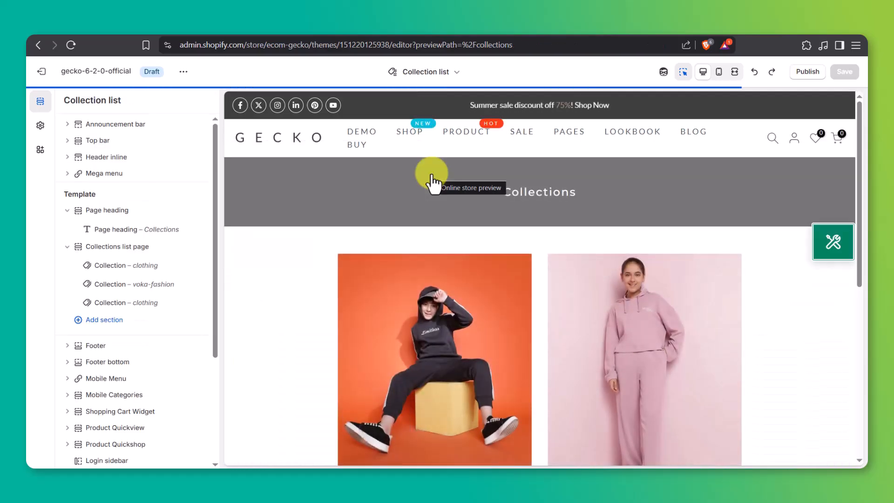
{"action": "scroll", "coordinate": [780, 272], "scroll_direction": "down", "scroll_amount": 3}
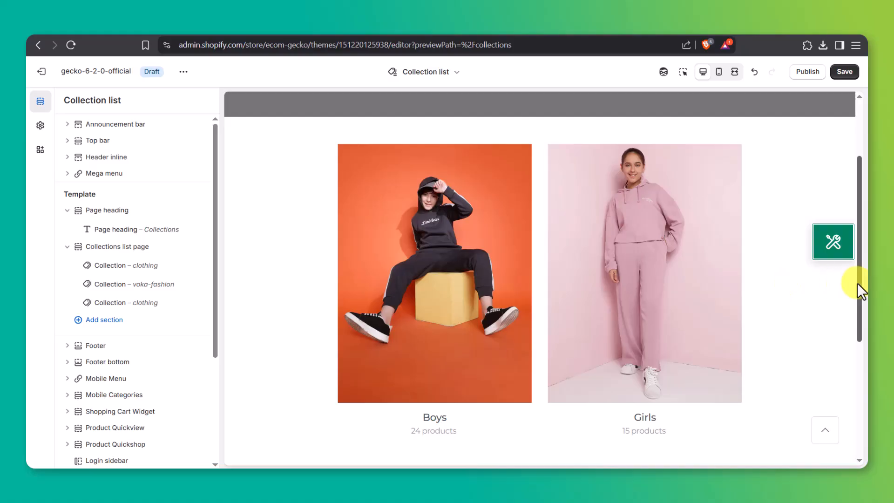
{"action": "left_click_drag", "start_coordinate": [857, 286], "coordinate": [864, 222]}
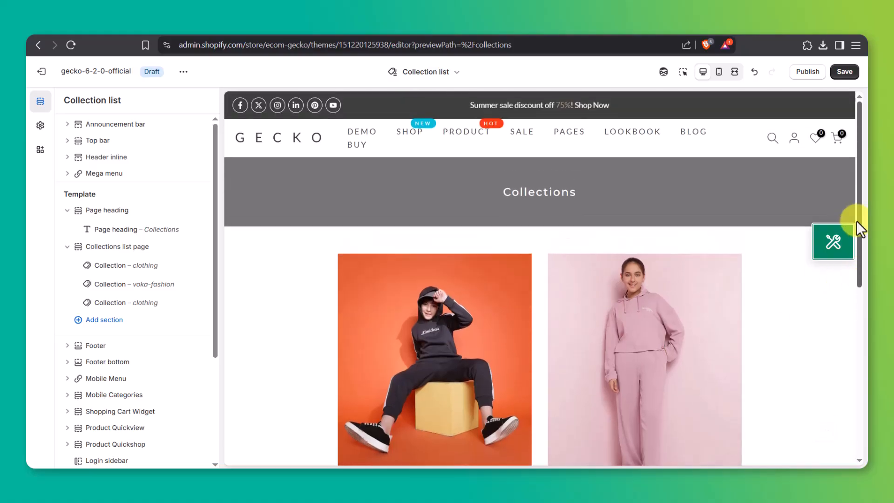
Step: Expand the Header inline section and review the menu block types that can be added after the DEMO item, without adding any
{"action": "left_click", "coordinate": [67, 158]}
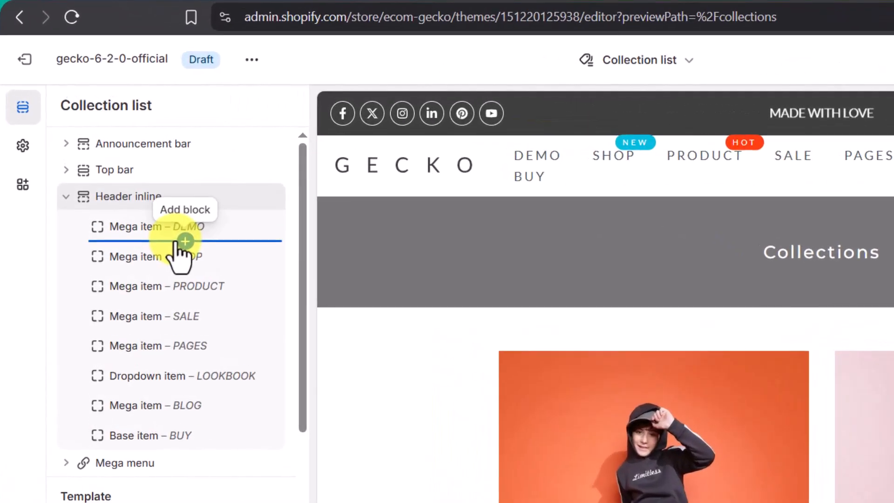
{"action": "left_click", "coordinate": [138, 185]}
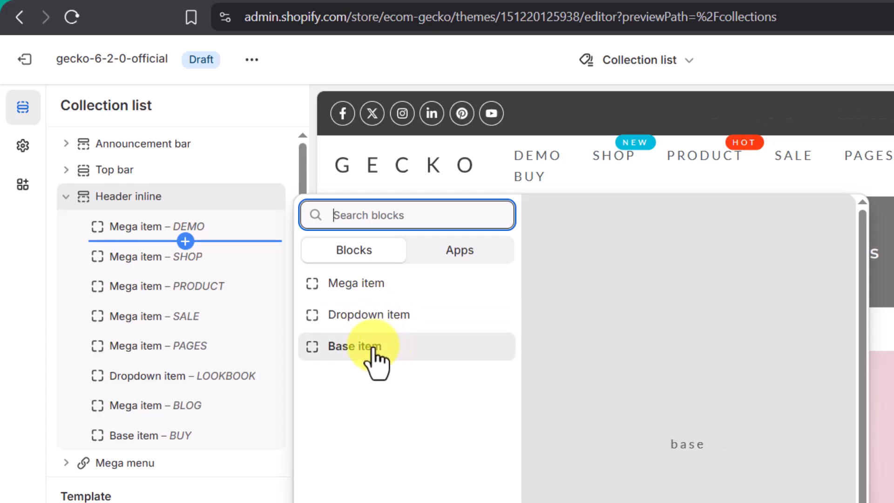
{"action": "left_click", "coordinate": [877, 319]}
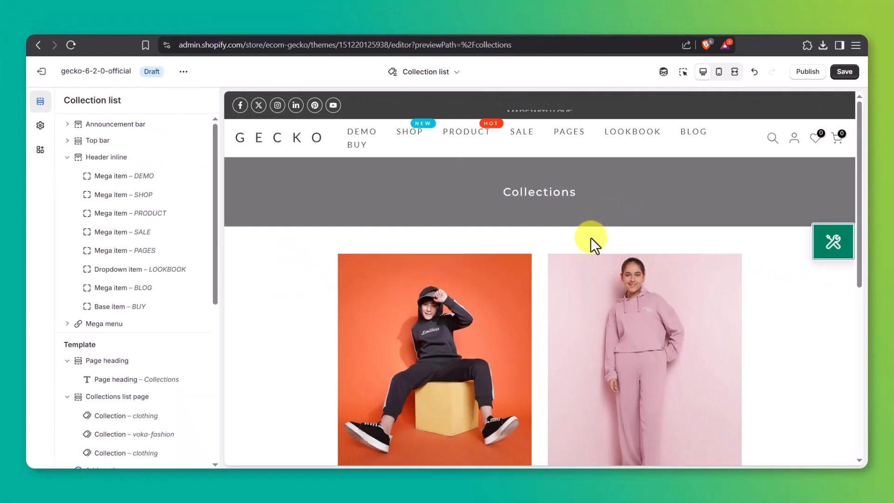
{"action": "mouse_move", "coordinate": [447, 144]}
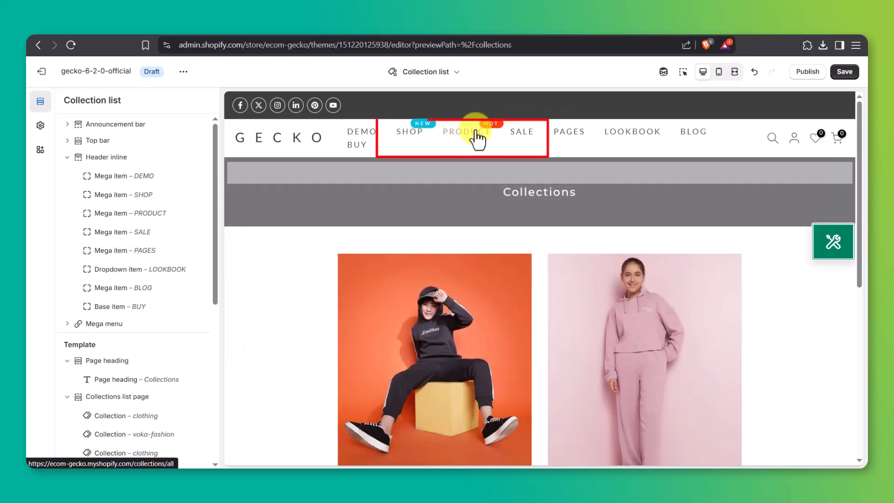
{"action": "mouse_move", "coordinate": [520, 130]}
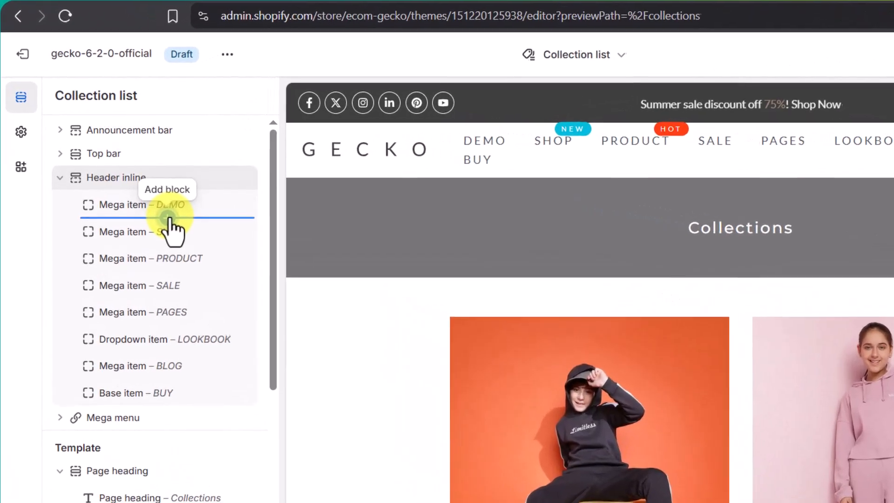
{"action": "left_click", "coordinate": [142, 185]}
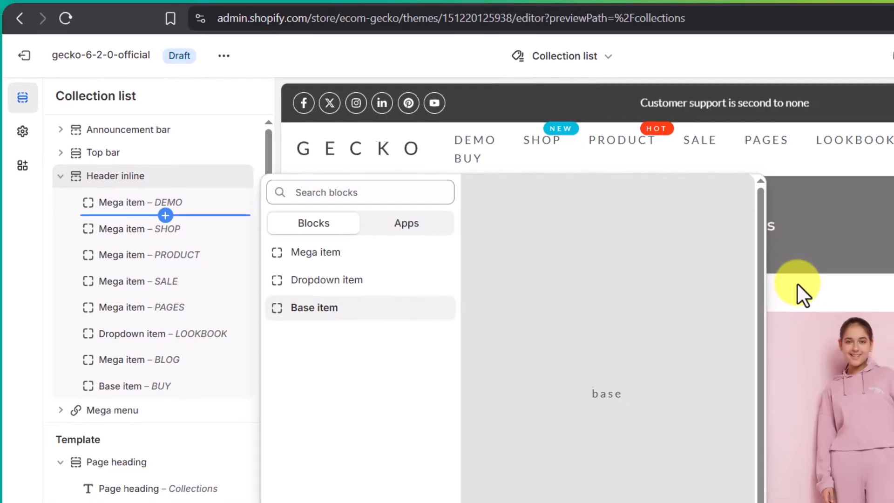
{"action": "left_click", "coordinate": [820, 289]}
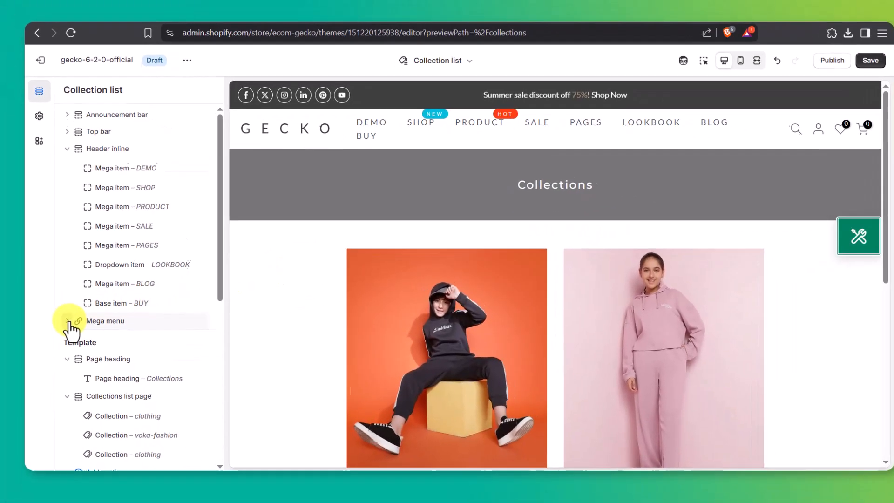
Step: Expand the Mega menu section and review the block types that can be added under its first Mega Menu (Parent), without adding any
{"action": "left_click", "coordinate": [68, 323]}
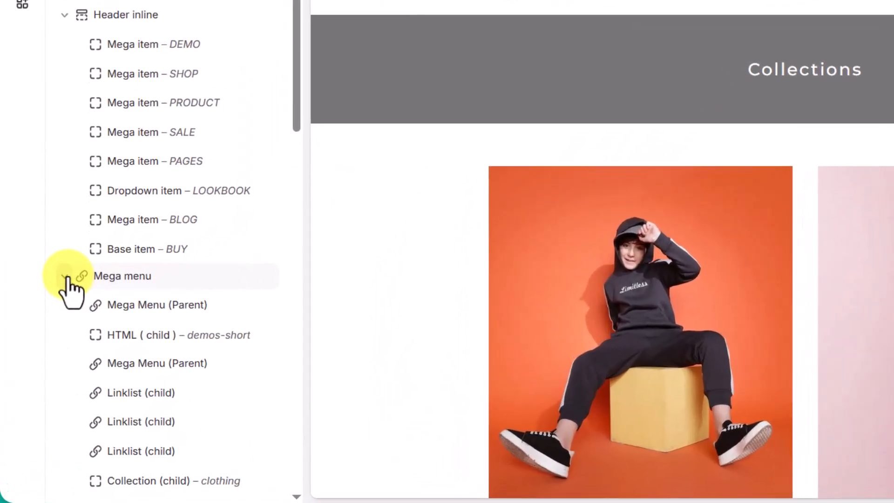
{"action": "left_click_drag", "start_coordinate": [293, 115], "coordinate": [295, 161]}
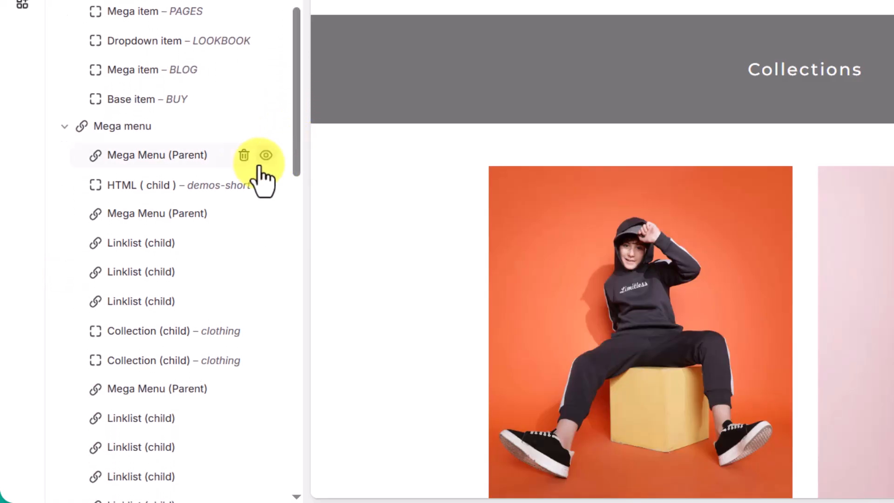
{"action": "left_click", "coordinate": [182, 170]}
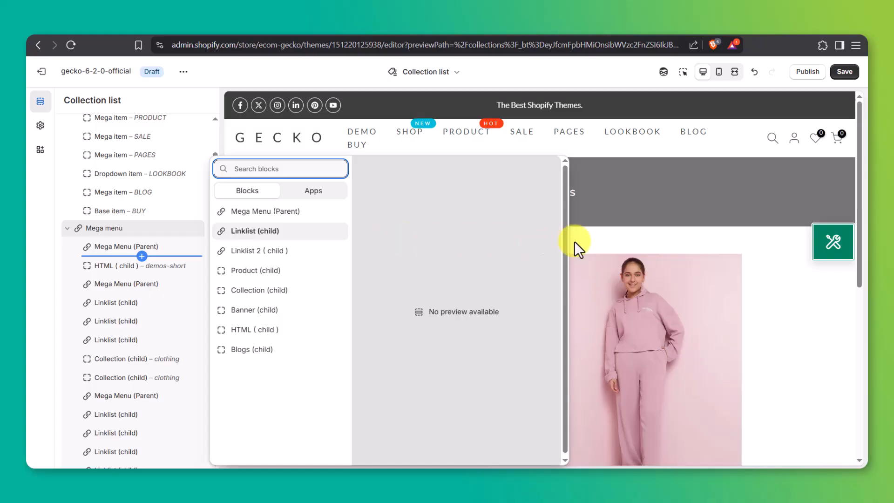
{"action": "left_click", "coordinate": [594, 241]}
Step: Remove all existing menu item blocks from the Header inline section
{"action": "scroll", "coordinate": [200, 210], "scroll_direction": "up", "scroll_amount": 3}
{"action": "left_click", "coordinate": [182, 176]}
{"action": "left_click", "coordinate": [181, 176]}
{"action": "left_click", "coordinate": [182, 176]}
{"action": "left_click", "coordinate": [182, 176]}
{"action": "left_click", "coordinate": [182, 176]}
{"action": "left_click", "coordinate": [182, 176]}
Step: Remove every parent and child block from the Mega menu section
{"action": "left_click", "coordinate": [182, 230]}
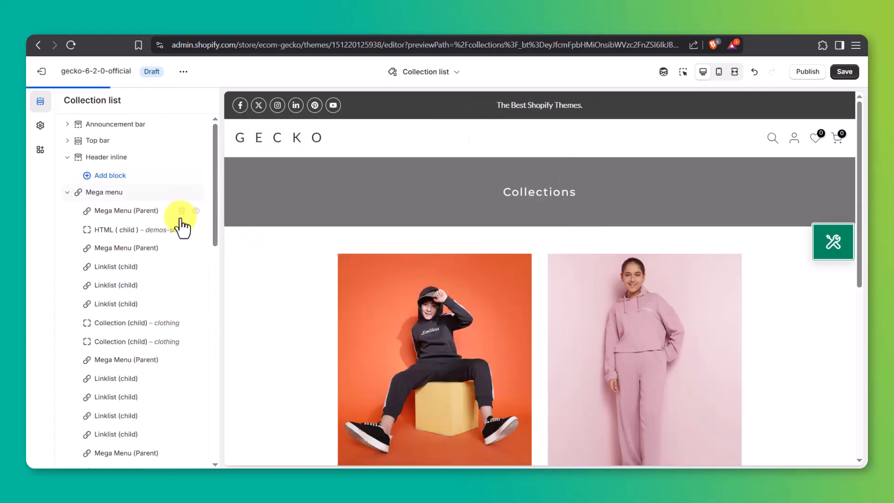
{"action": "left_click", "coordinate": [182, 211]}
{"action": "left_click", "coordinate": [182, 211]}
{"action": "left_click", "coordinate": [182, 211]}
{"action": "left_click", "coordinate": [182, 211]}
{"action": "left_click", "coordinate": [182, 211]}
{"action": "left_click", "coordinate": [181, 211]}
{"action": "left_click", "coordinate": [182, 211]}
{"action": "left_click", "coordinate": [182, 211]}
{"action": "left_click", "coordinate": [181, 211]}
{"action": "left_click", "coordinate": [182, 211]}
{"action": "left_click", "coordinate": [182, 211]}
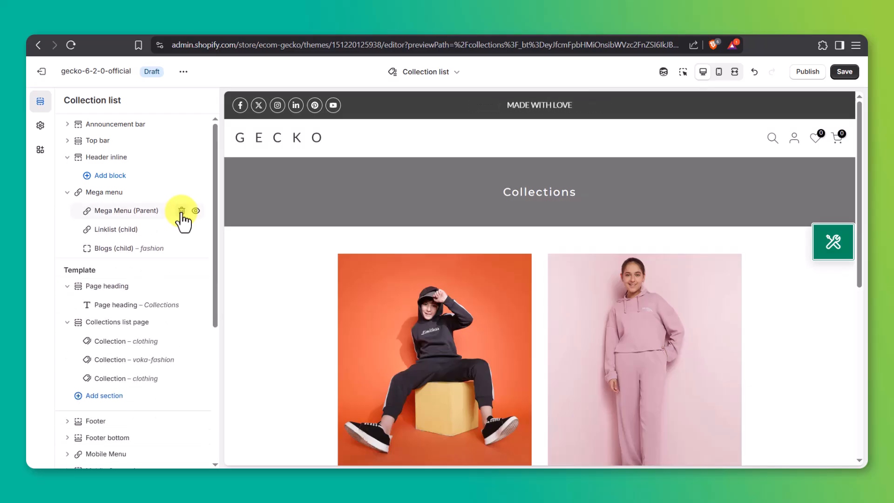
{"action": "left_click", "coordinate": [182, 211]}
{"action": "left_click", "coordinate": [182, 211]}
{"action": "left_click", "coordinate": [182, 211]}
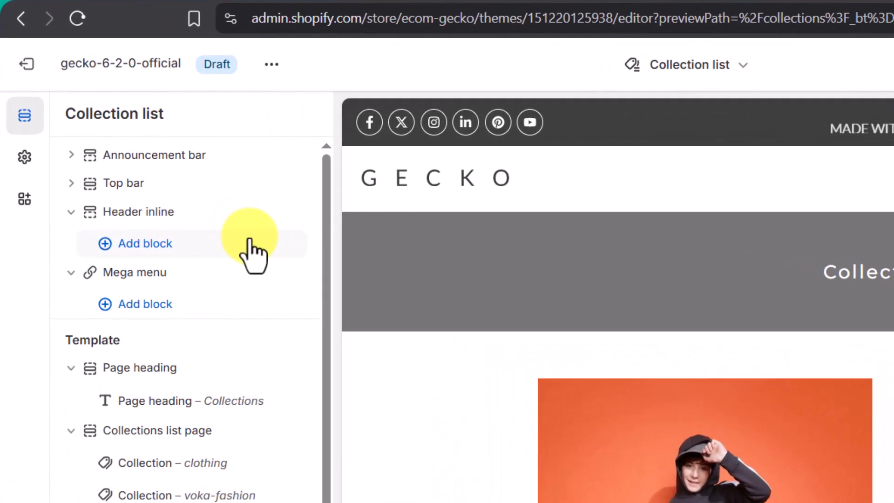
Step: Add a Base item with the heading Home to the Header inline section and browse its page link choices, keeping the home page link
{"action": "left_click", "coordinate": [171, 174]}
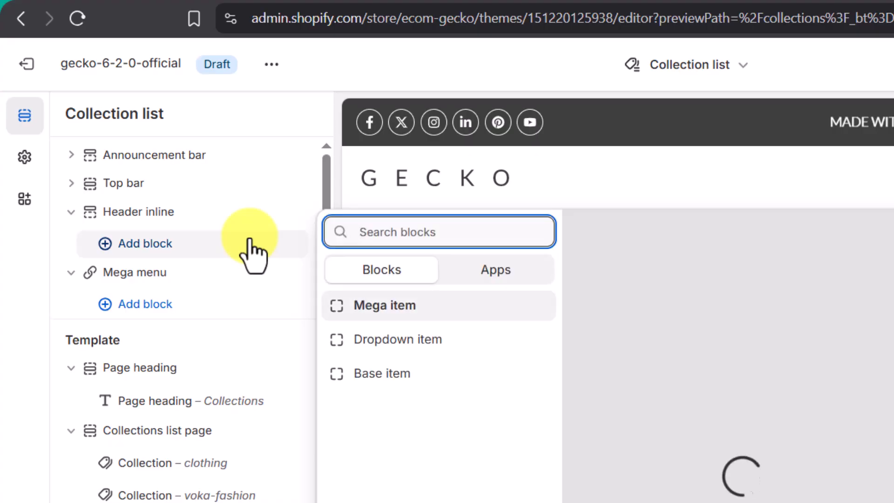
{"action": "left_click", "coordinate": [361, 373]}
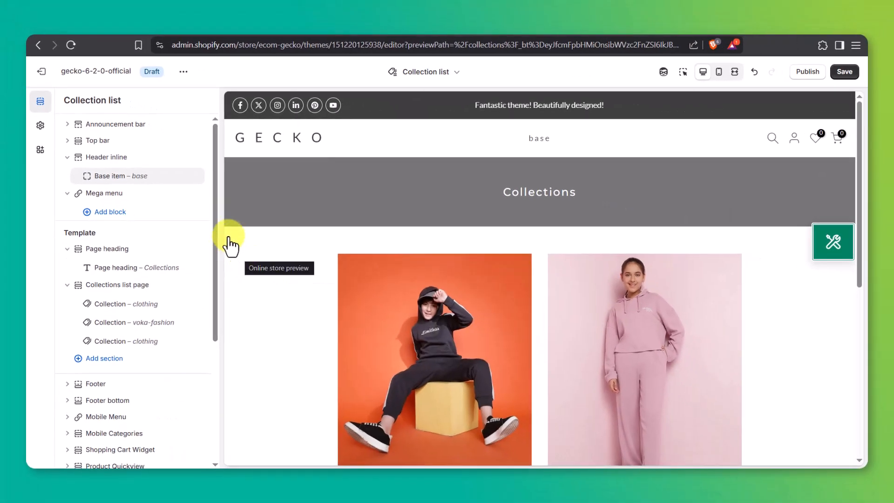
{"action": "left_click", "coordinate": [158, 176]}
{"action": "left_click", "coordinate": [147, 148]}
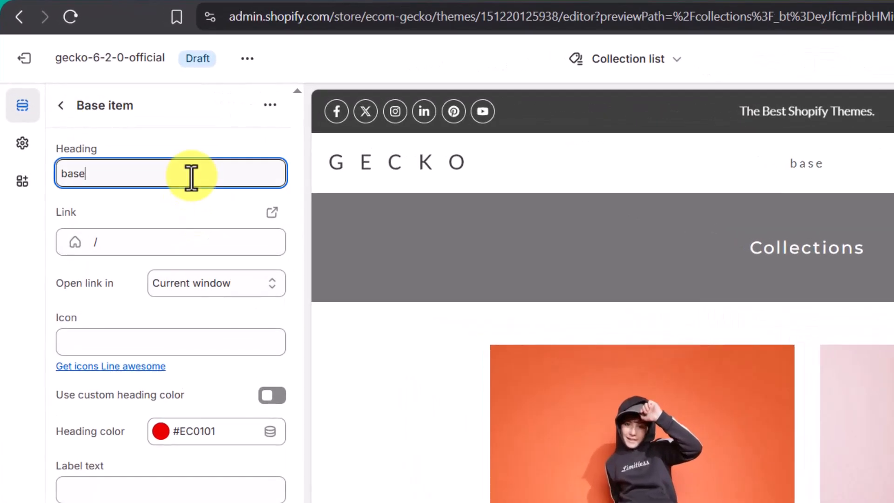
{"action": "type", "text": "Home"}
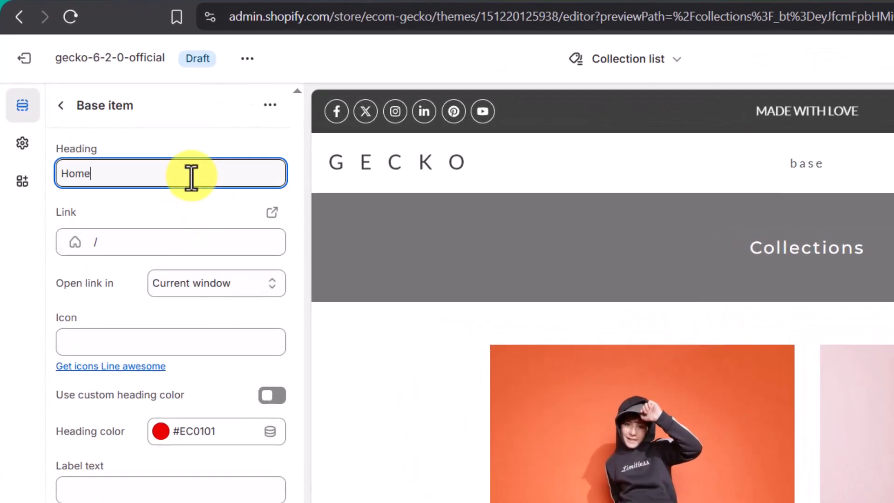
{"action": "left_click", "coordinate": [152, 246]}
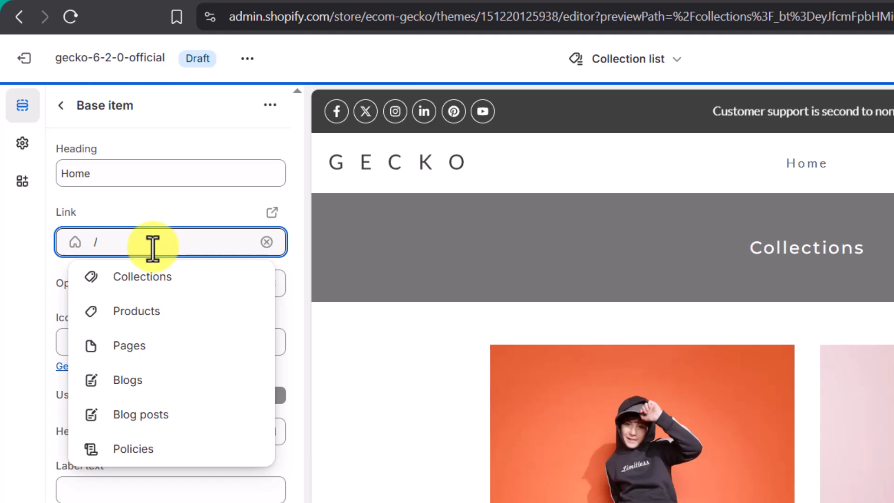
{"action": "left_click", "coordinate": [153, 351]}
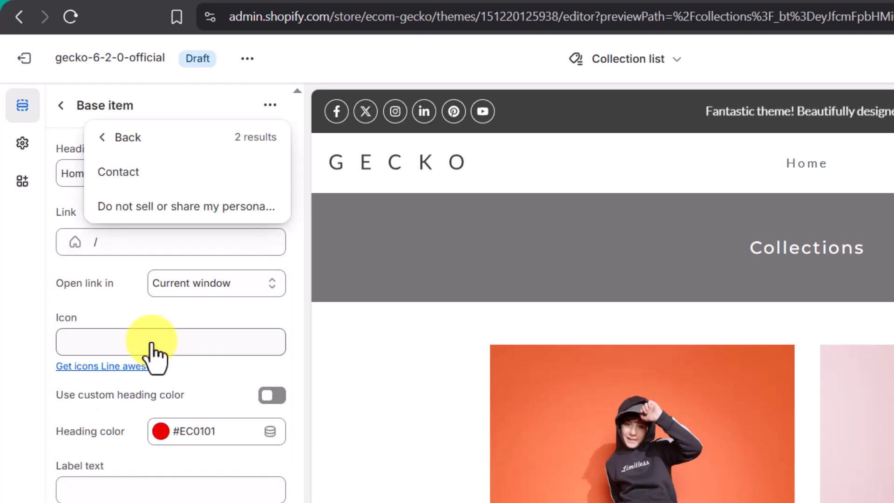
{"action": "left_click", "coordinate": [123, 139]}
{"action": "left_click", "coordinate": [132, 208]}
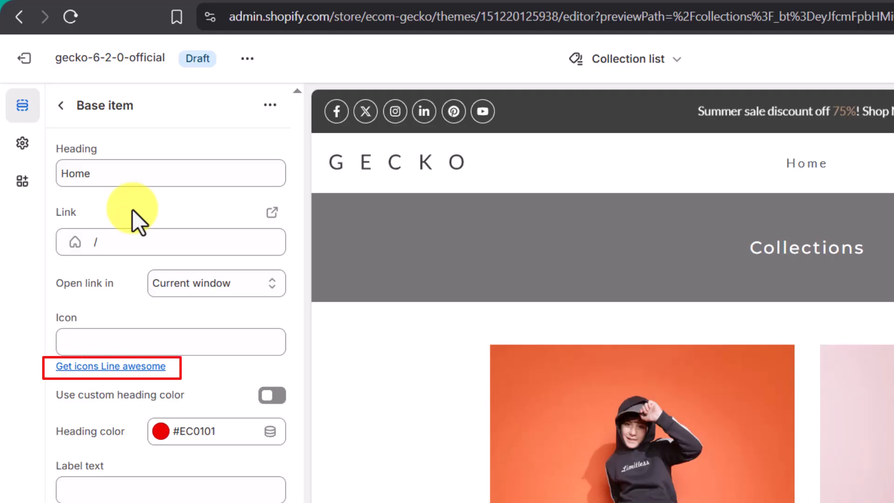
Step: Find the highlighter icon in the Line Awesome library and set the Home item's icon to las la-highlighter
{"action": "left_click", "coordinate": [139, 366]}
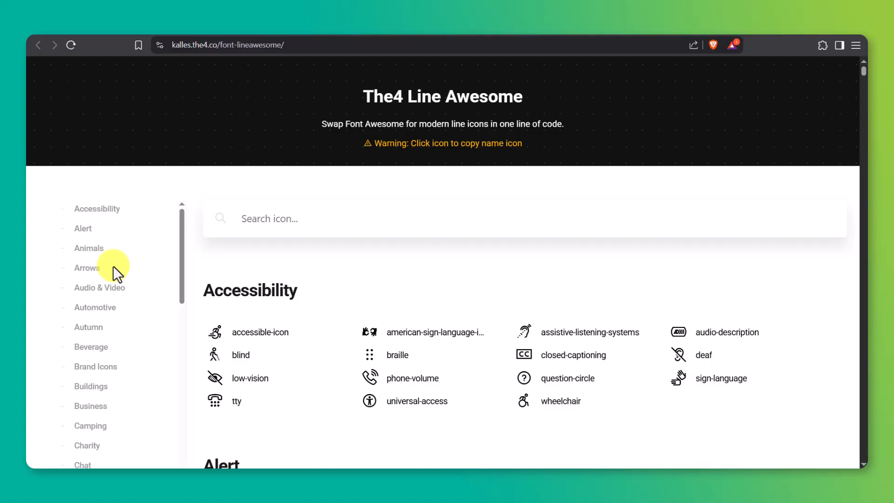
{"action": "scroll", "coordinate": [862, 81], "scroll_direction": "down", "scroll_amount": 20}
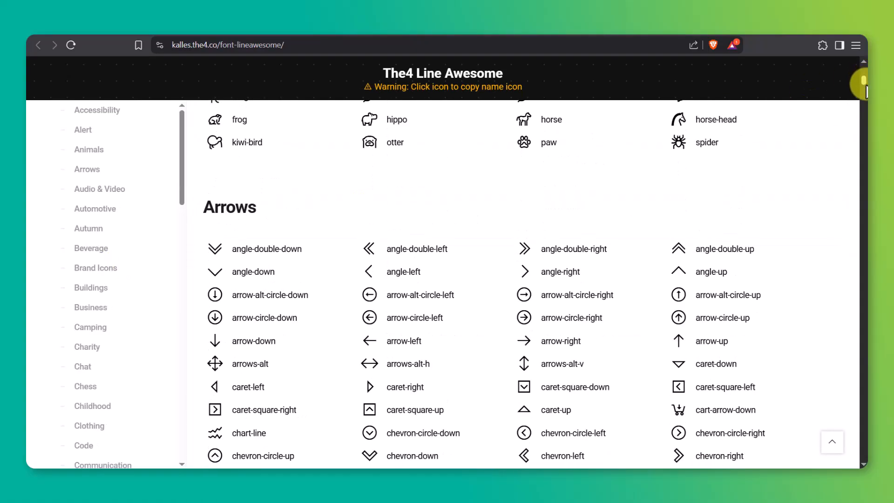
{"action": "left_click_drag", "start_coordinate": [863, 87], "coordinate": [864, 65]}
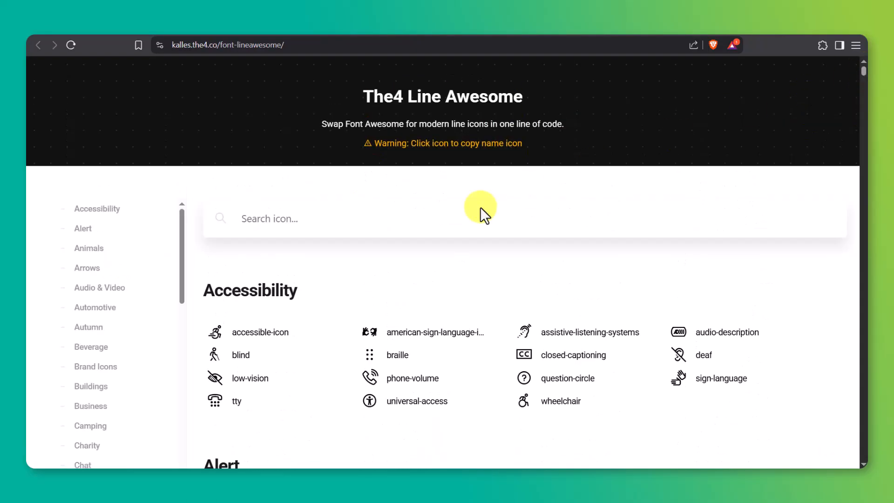
{"action": "left_click", "coordinate": [435, 225]}
{"action": "type", "text": "highl"}
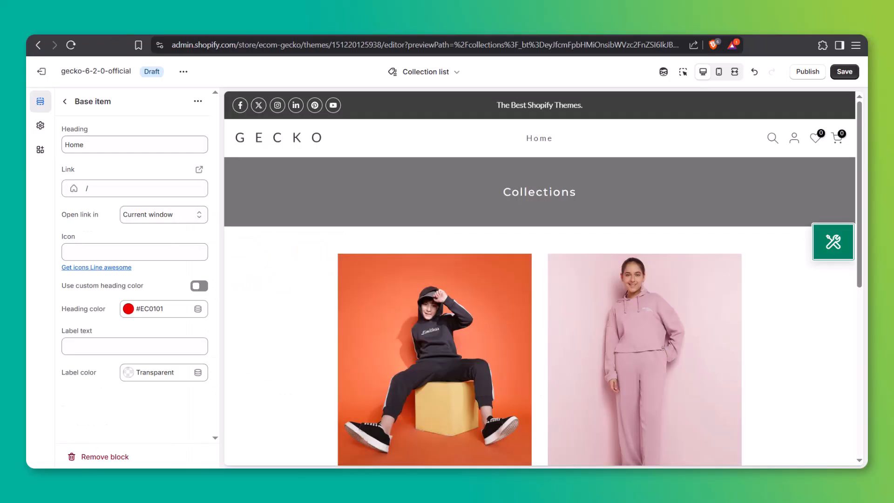
{"action": "left_click", "coordinate": [131, 252]}
{"action": "type", "text": "las la-highlighter"}
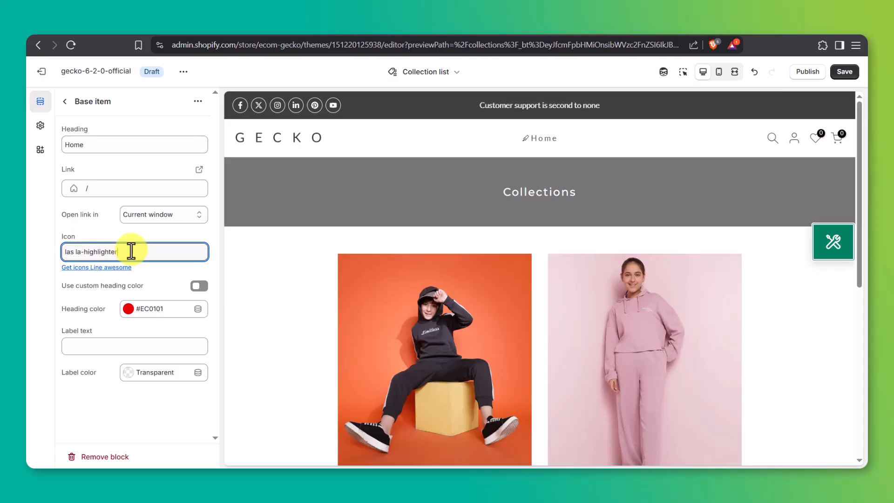
Step: Give the Home item the label text NEW with label color #B59677, leaving the custom heading color off
{"action": "left_click", "coordinate": [197, 291]}
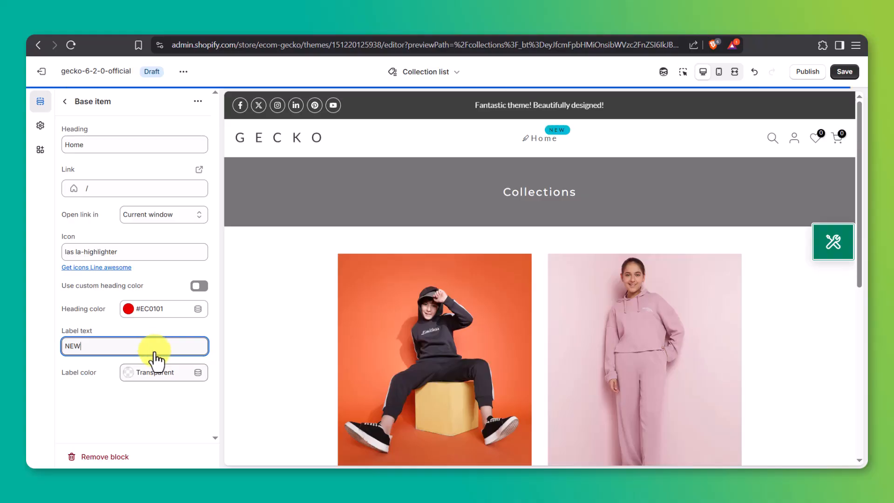
{"action": "left_click", "coordinate": [156, 373]}
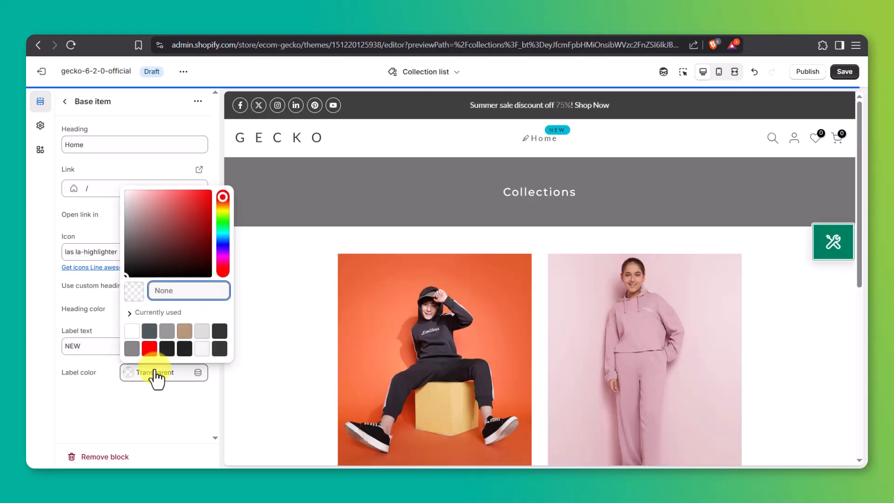
{"action": "left_click", "coordinate": [185, 331]}
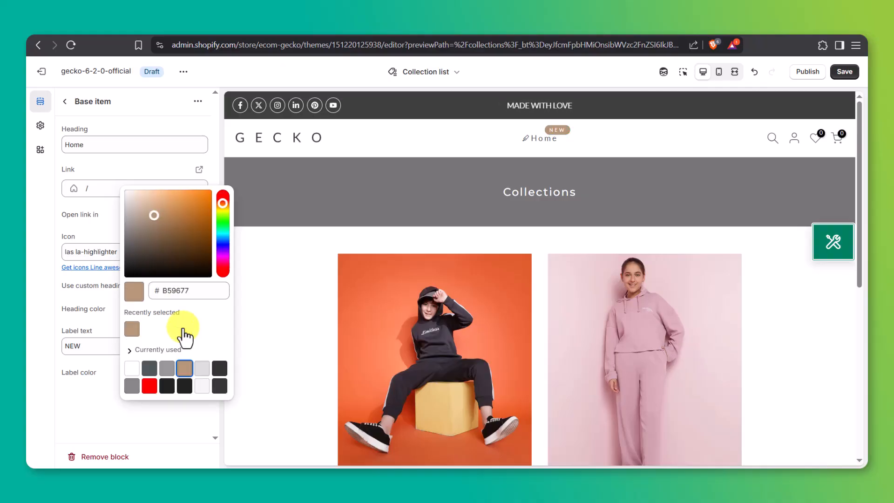
{"action": "left_click", "coordinate": [83, 395]}
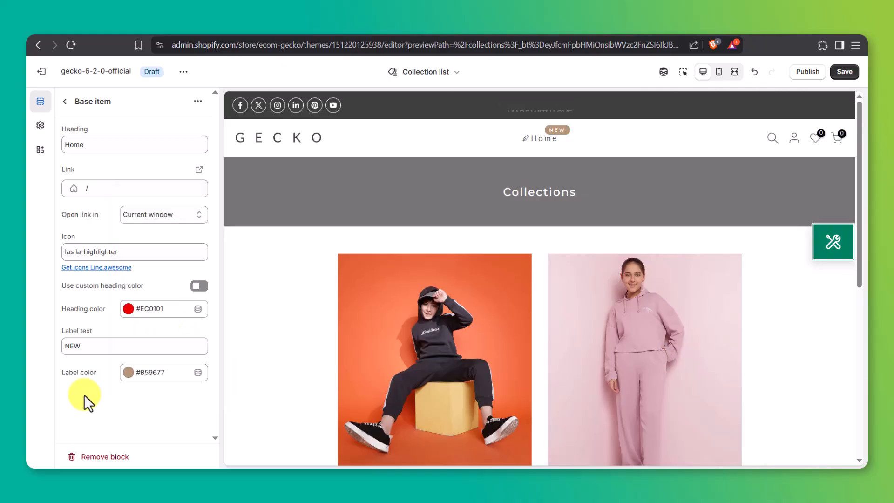
{"action": "left_click", "coordinate": [65, 101]}
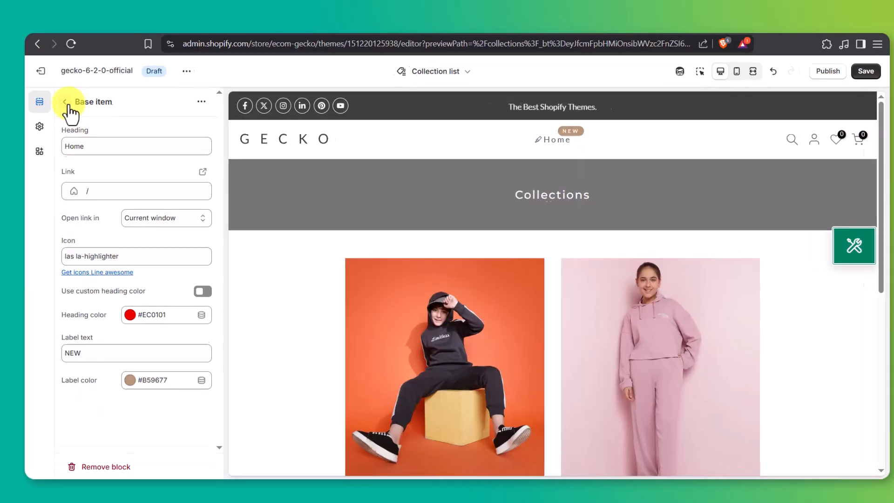
Step: Add a Mega item with the heading New Arrivals after the Home item in the header
{"action": "left_click", "coordinate": [188, 244]}
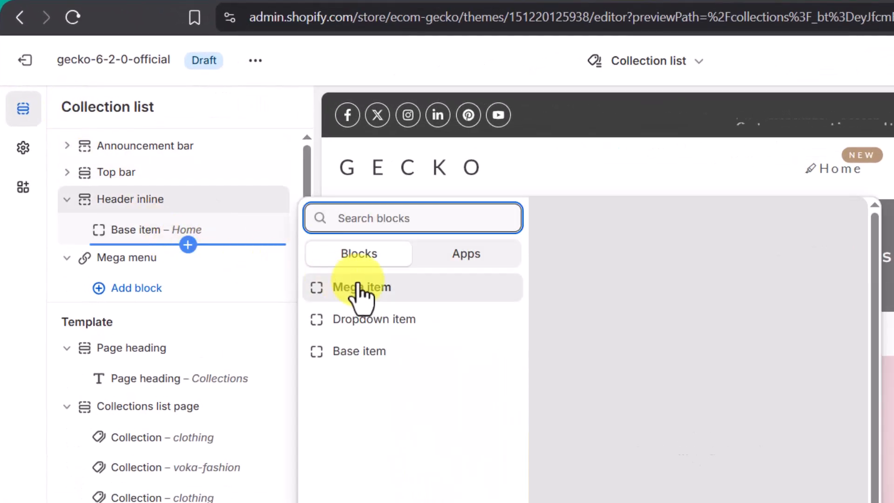
{"action": "left_click", "coordinate": [359, 287]}
{"action": "left_click", "coordinate": [181, 270]}
{"action": "double_click", "coordinate": [157, 186]}
{"action": "type", "text": "New Arrivals"}
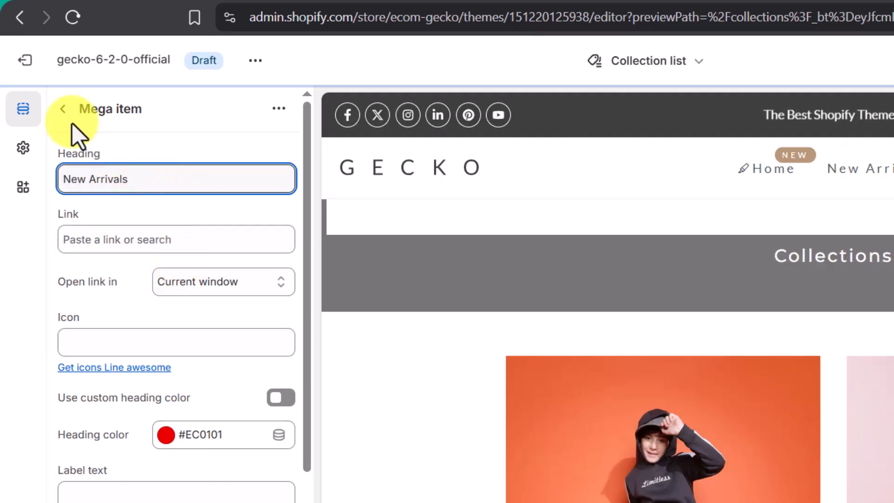
{"action": "left_click", "coordinate": [64, 109]}
Step: Add another Mega item with the heading Offers after New Arrivals in the header
{"action": "left_click", "coordinate": [188, 275]}
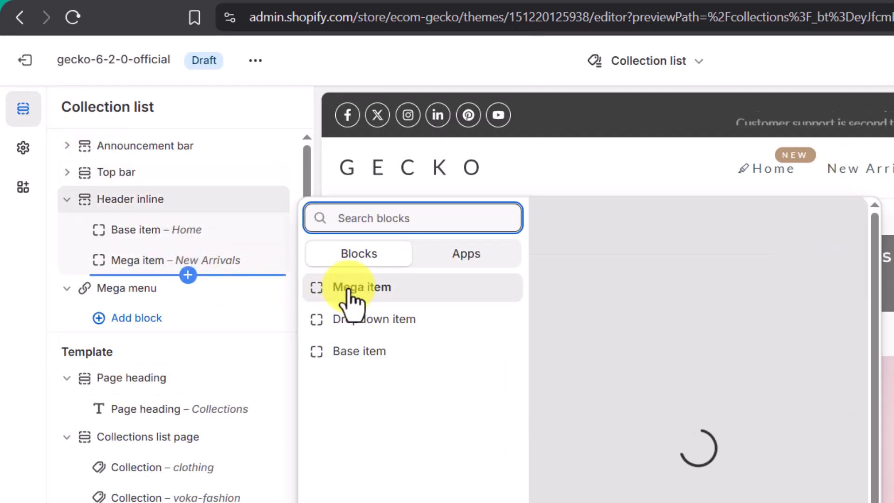
{"action": "left_click", "coordinate": [336, 286]}
{"action": "left_click", "coordinate": [193, 299]}
{"action": "left_click", "coordinate": [163, 186]}
{"action": "type", "text": "Offers"}
{"action": "left_click", "coordinate": [64, 109]}
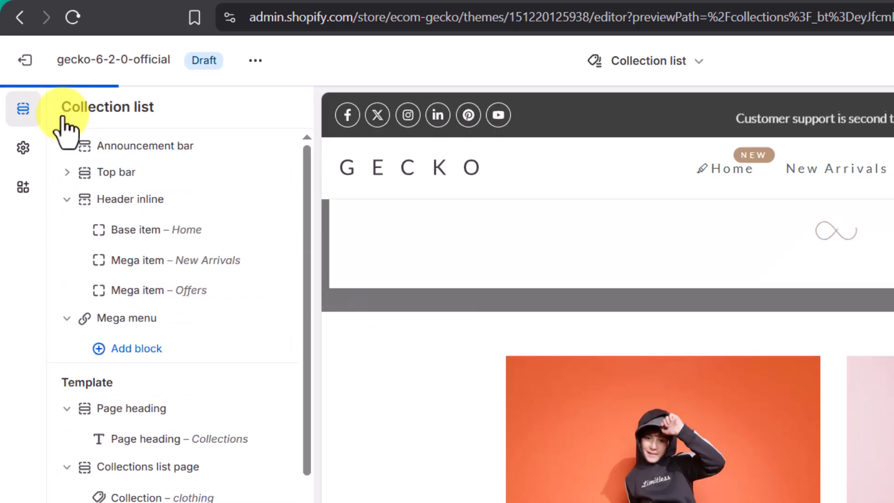
Step: Add a Base item with the heading Contact Us after Offers and link it to the Contact page
{"action": "left_click", "coordinate": [187, 304]}
{"action": "left_click", "coordinate": [337, 350]}
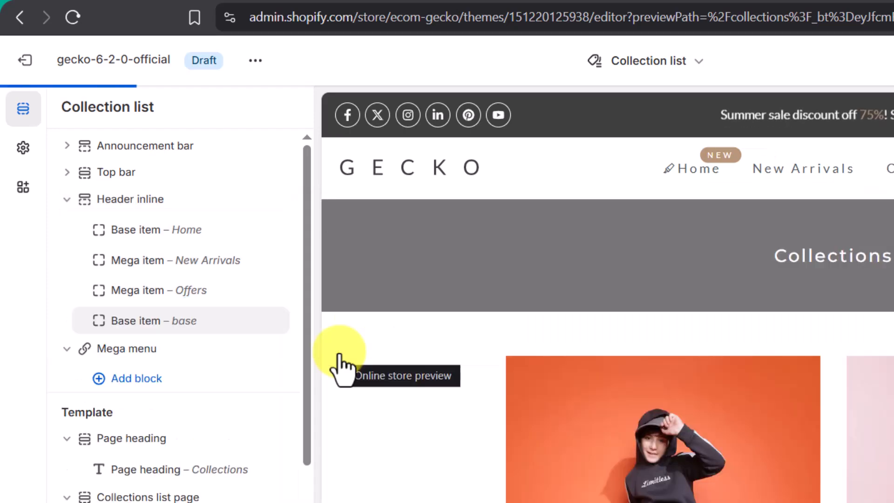
{"action": "left_click", "coordinate": [205, 322]}
{"action": "left_click", "coordinate": [142, 181]}
{"action": "type", "text": "Contact Us"}
{"action": "left_click", "coordinate": [153, 243]}
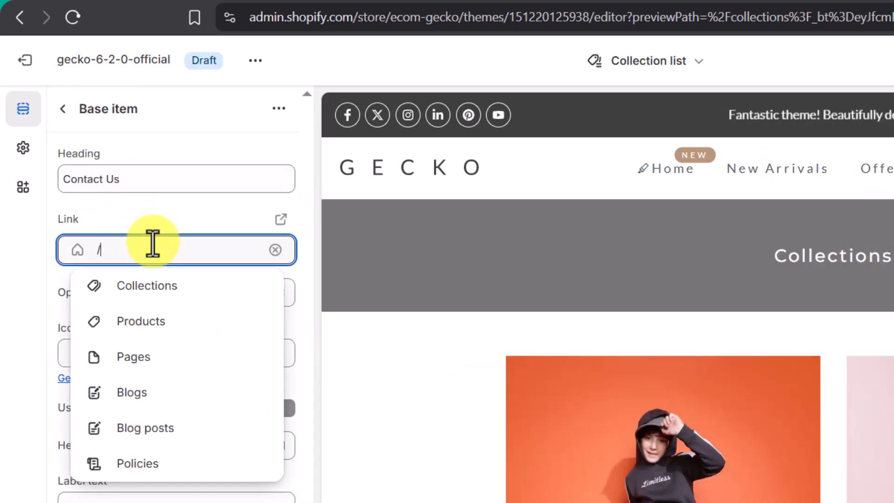
{"action": "left_click", "coordinate": [157, 359]}
{"action": "left_click", "coordinate": [154, 176]}
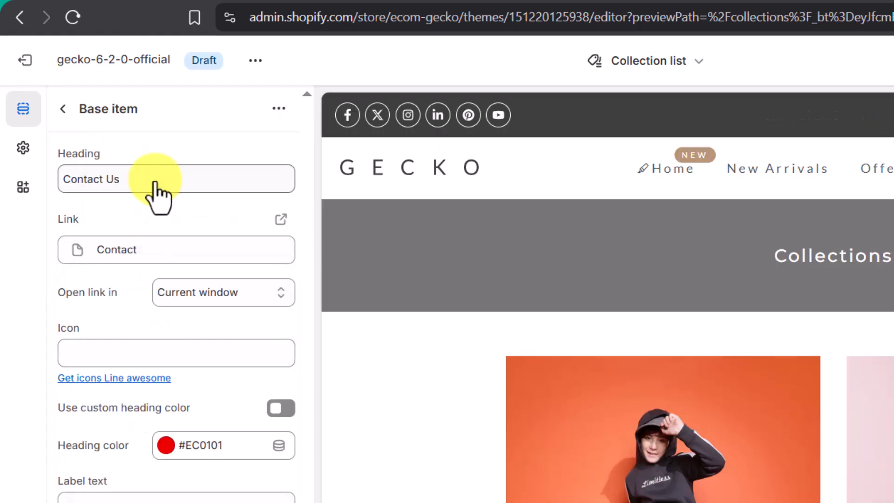
{"action": "left_click", "coordinate": [63, 109]}
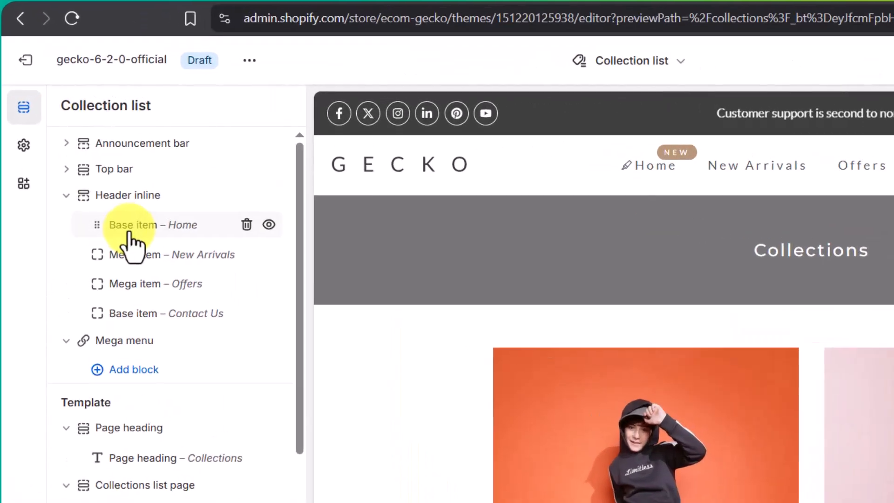
Step: Open the Home, New Arrivals and Offers header items in turn and check which block type each one uses
{"action": "left_click", "coordinate": [105, 177]}
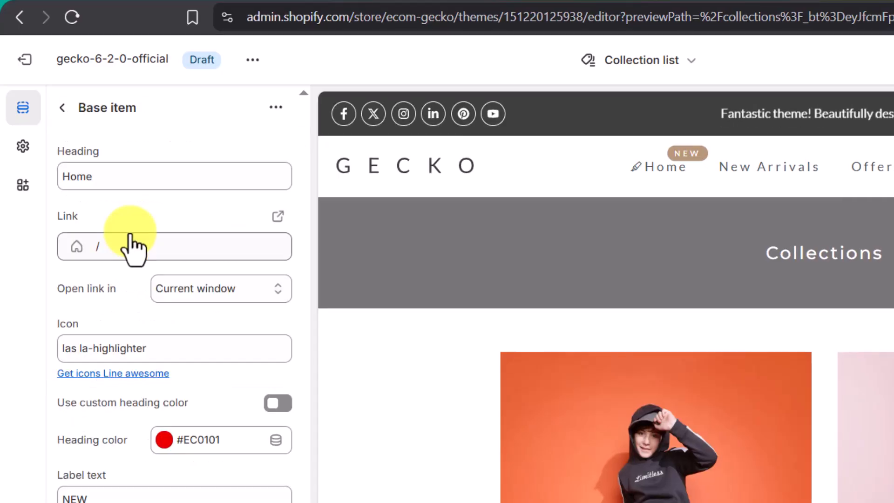
{"action": "left_click", "coordinate": [108, 102]}
{"action": "left_click", "coordinate": [63, 110]}
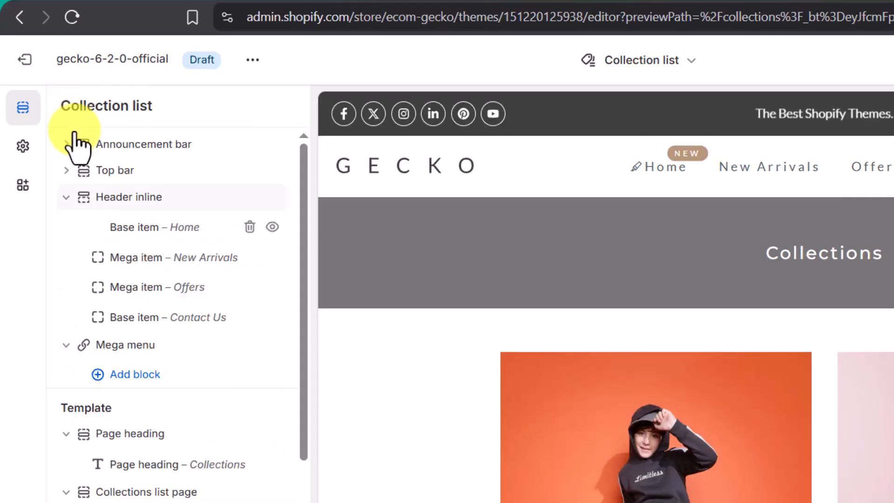
{"action": "left_click", "coordinate": [115, 257]}
{"action": "left_click", "coordinate": [119, 108]}
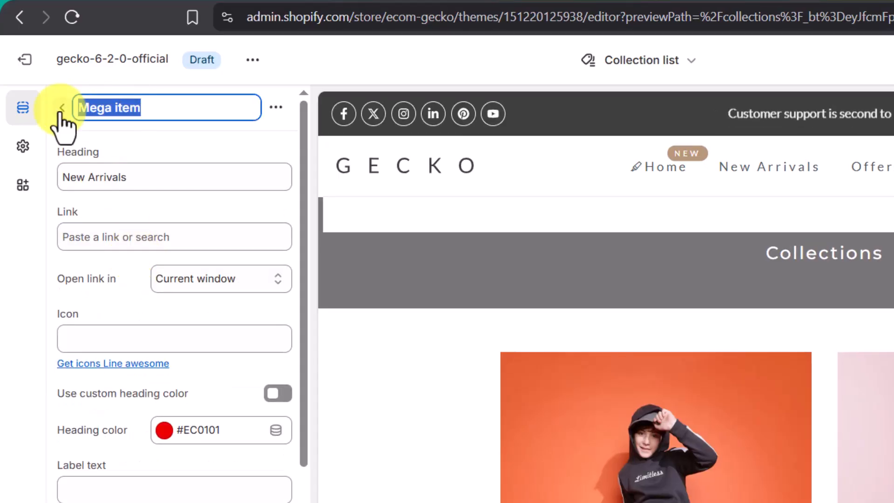
{"action": "left_click", "coordinate": [62, 107]}
{"action": "left_click", "coordinate": [130, 288]}
{"action": "left_click", "coordinate": [135, 111]}
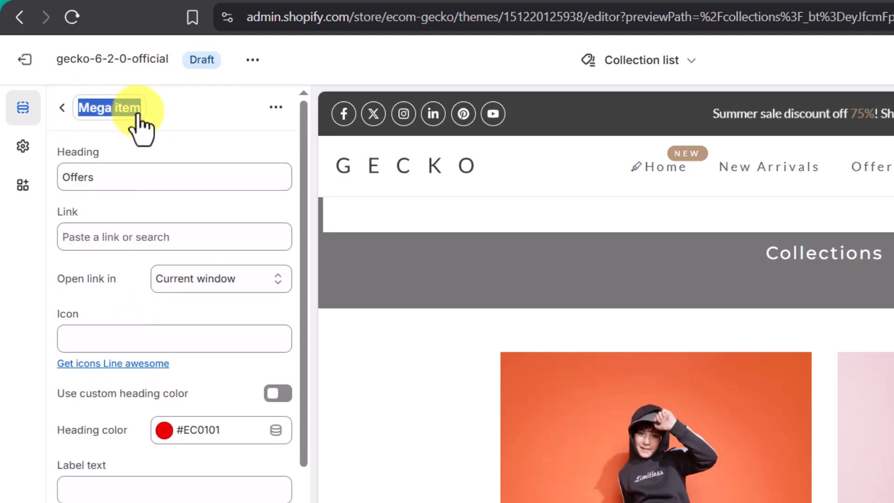
Step: Open the Contact Us header item and check which block type it uses
{"action": "left_click", "coordinate": [62, 110]}
{"action": "left_click", "coordinate": [125, 317]}
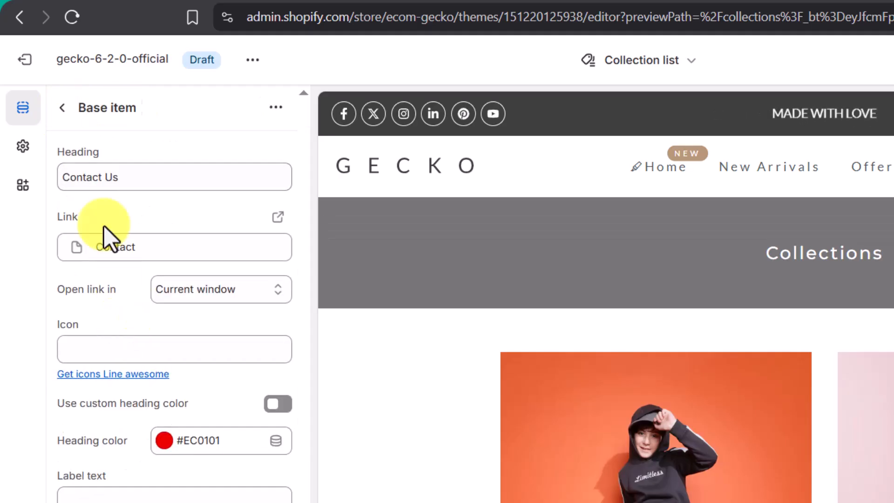
{"action": "left_click", "coordinate": [133, 114]}
{"action": "left_click", "coordinate": [63, 108]}
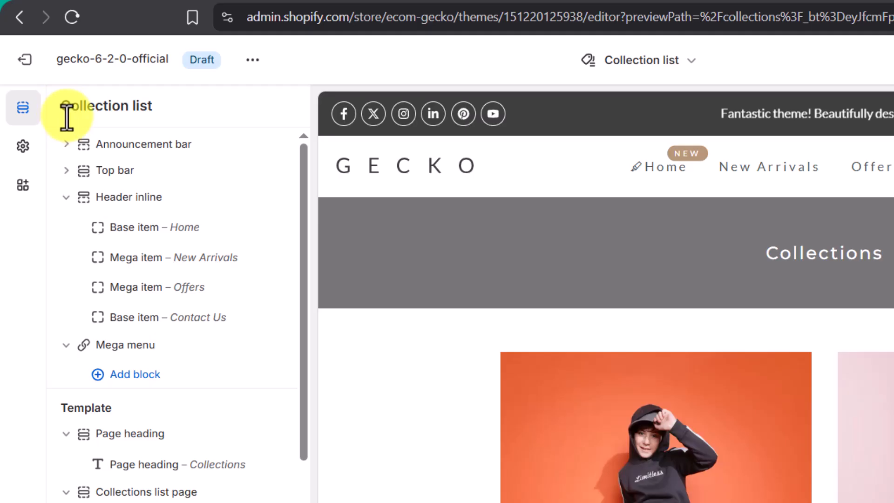
Step: Set the submenu ID of the New Arrivals mega item to 1
{"action": "left_click", "coordinate": [135, 261]}
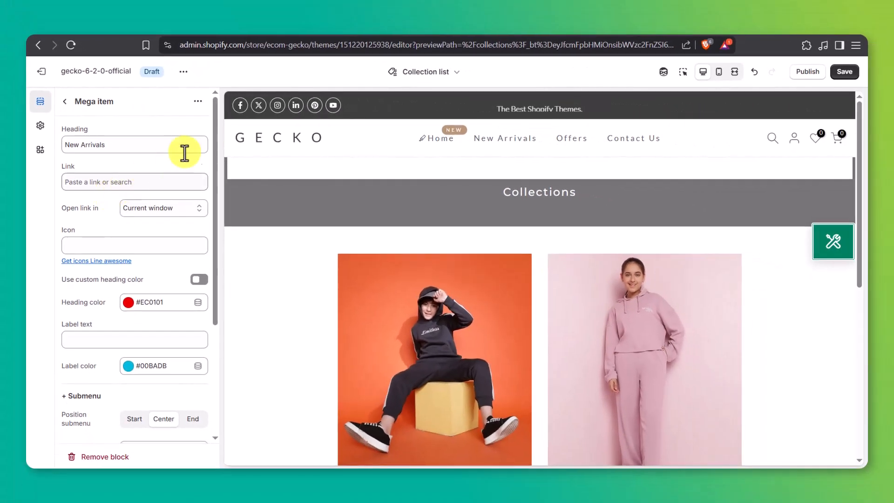
{"action": "left_click_drag", "start_coordinate": [214, 135], "coordinate": [211, 248]}
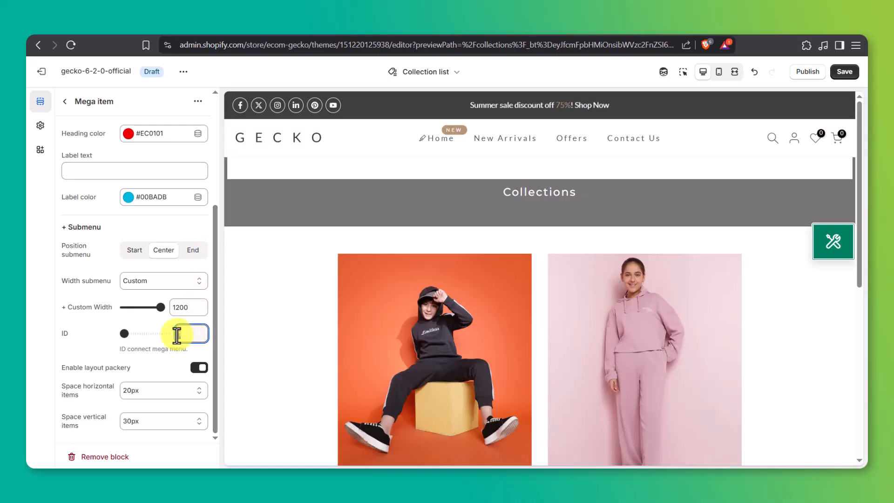
{"action": "type", "text": "1"}
{"action": "left_click_drag", "start_coordinate": [188, 350], "coordinate": [122, 350]}
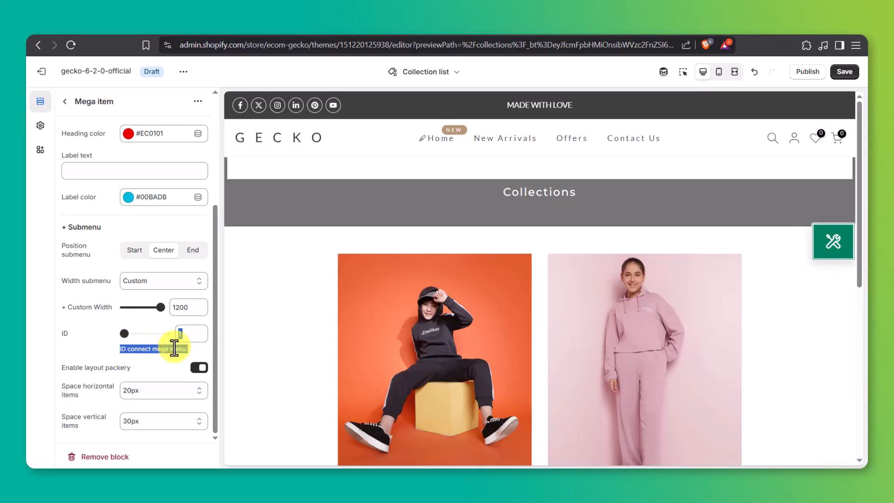
{"action": "left_click", "coordinate": [198, 347]}
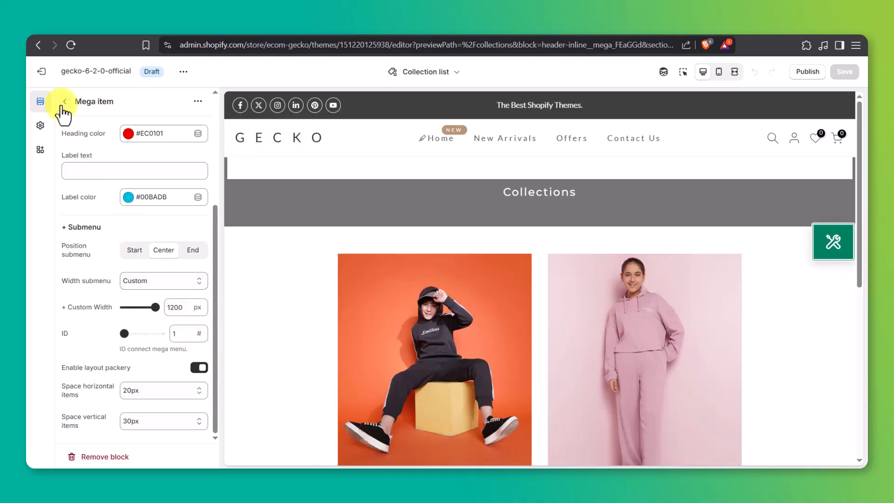
{"action": "left_click", "coordinate": [62, 105]}
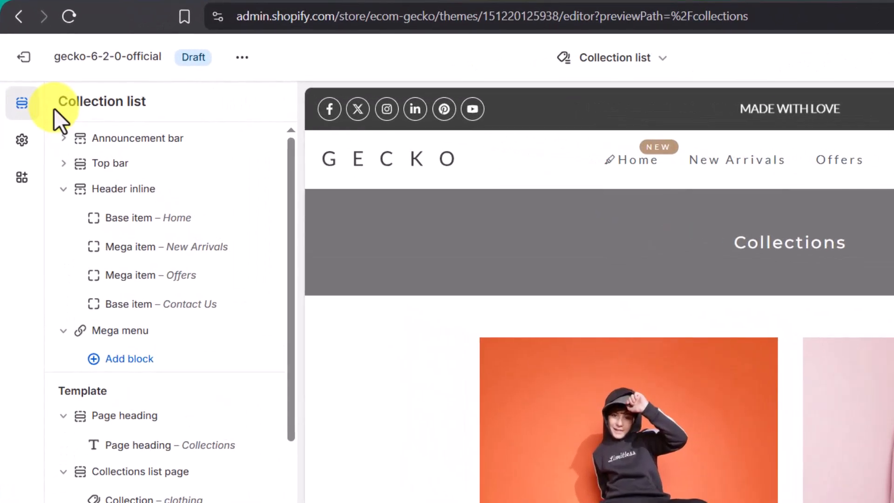
Step: Add a Mega Menu (Parent) block with ID 1 to the Mega menu section
{"action": "left_click", "coordinate": [145, 360]}
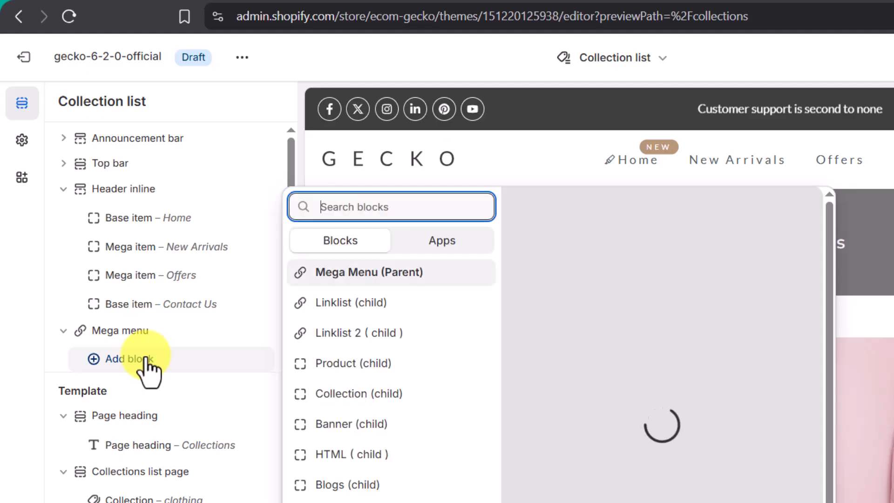
{"action": "left_click", "coordinate": [331, 275]}
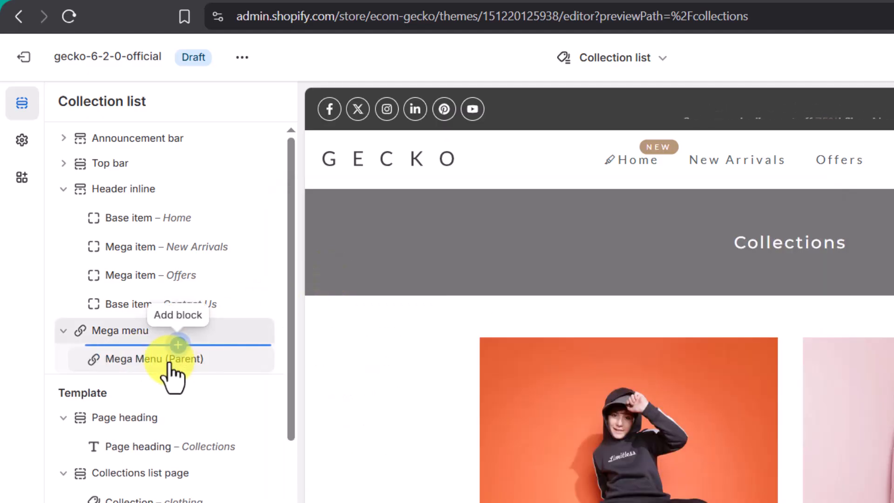
{"action": "left_click", "coordinate": [169, 364]}
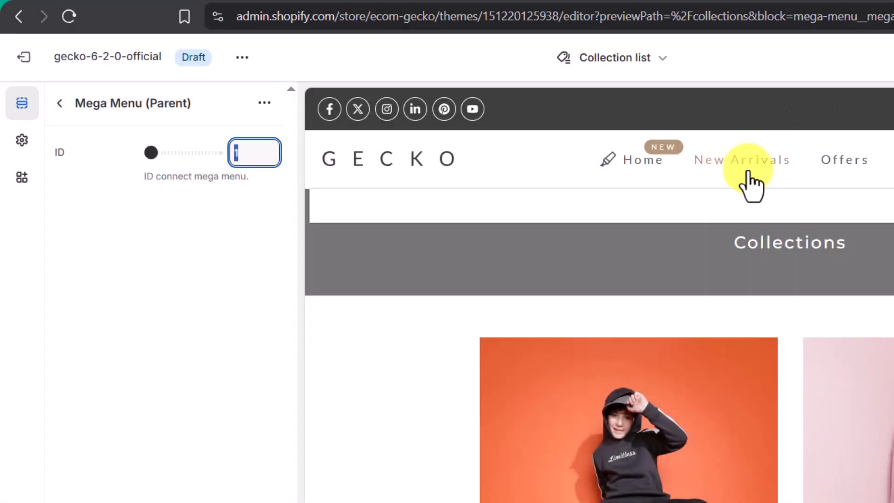
{"action": "left_click", "coordinate": [59, 103]}
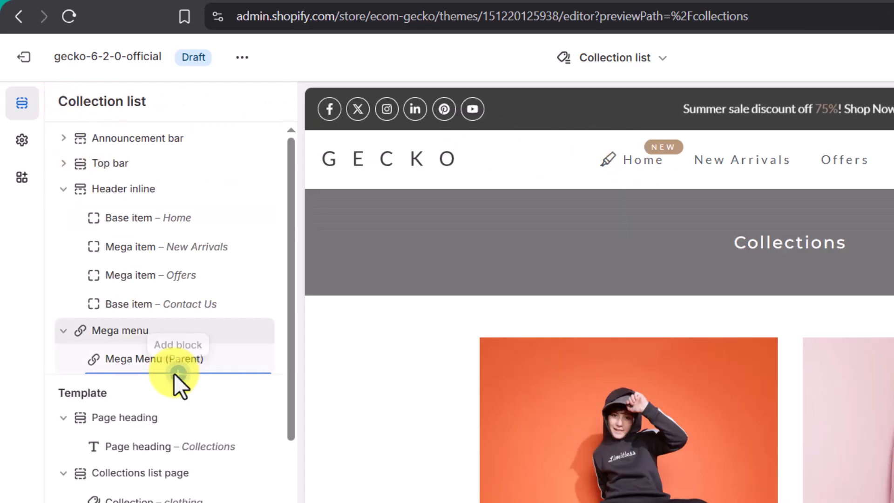
Step: Add a Collection (child) block below the Mega Menu parent, labelled Boys and showing the Boys collection
{"action": "left_click", "coordinate": [178, 374]}
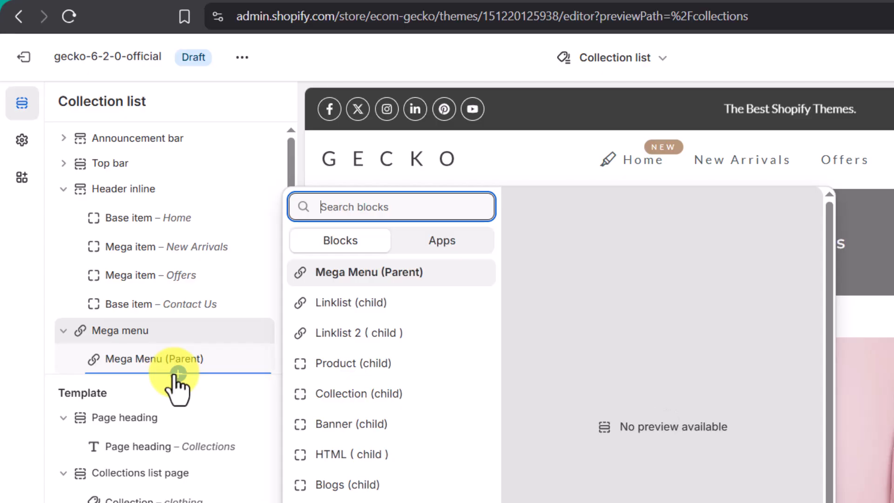
{"action": "left_click", "coordinate": [309, 395]}
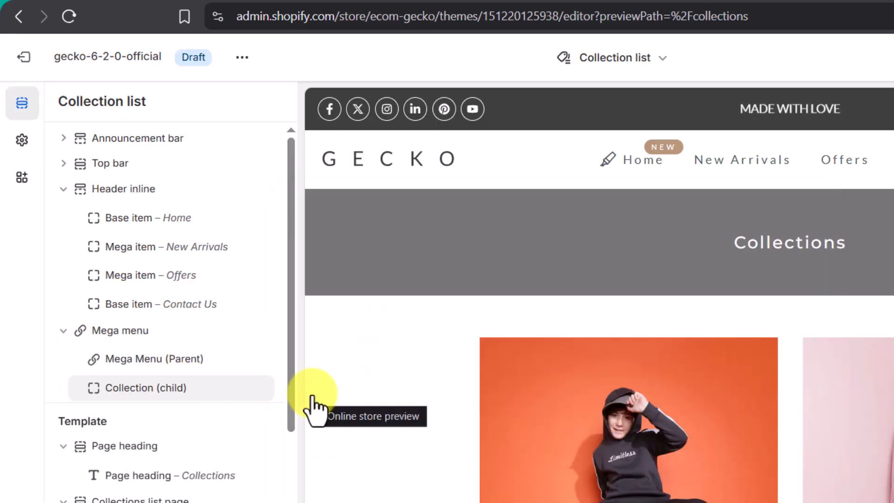
{"action": "left_click", "coordinate": [182, 394]}
{"action": "left_click", "coordinate": [160, 213]}
{"action": "key", "text": "ctrl+a"}
{"action": "type", "text": "Boys"}
{"action": "left_click", "coordinate": [187, 159]}
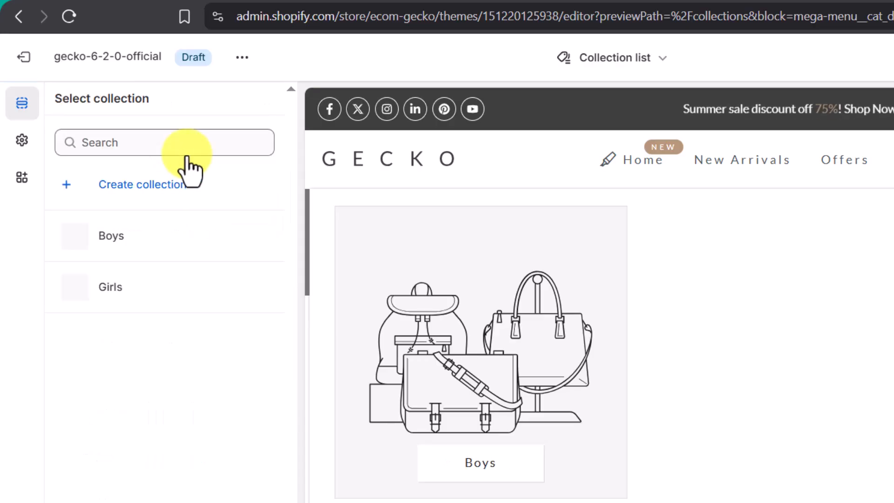
{"action": "left_click", "coordinate": [163, 243]}
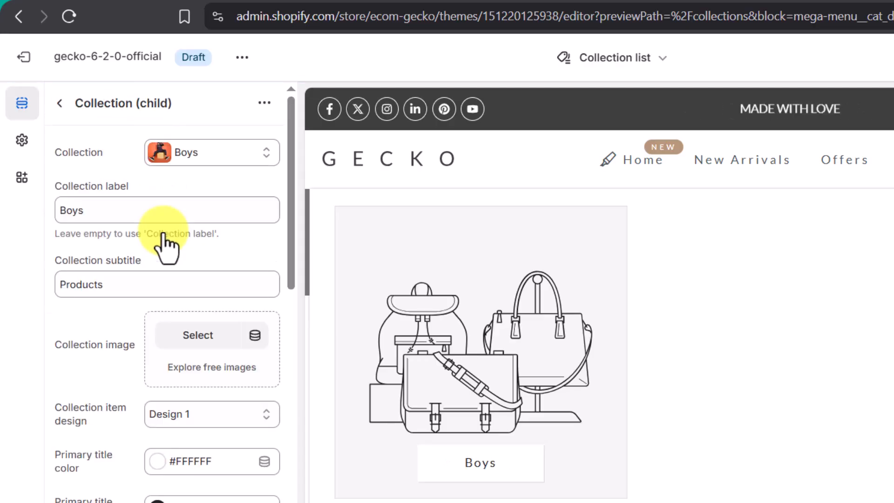
{"action": "left_click", "coordinate": [59, 103]}
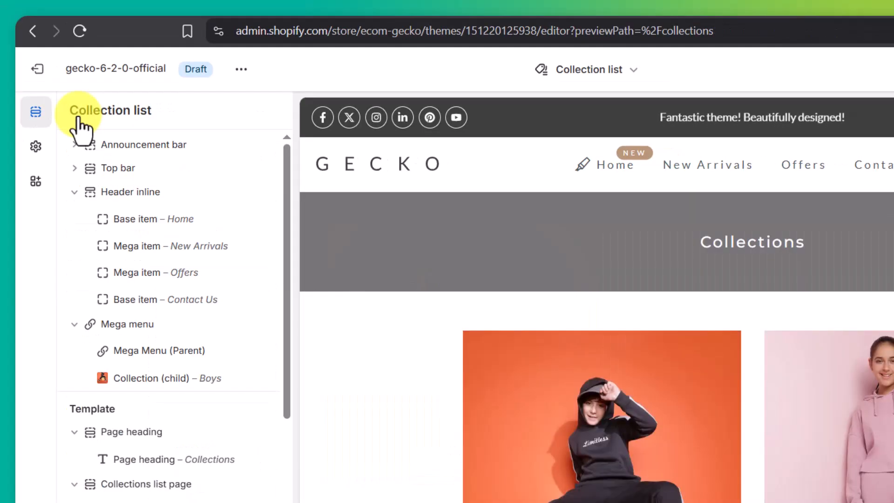
Step: Add a second Collection (child) block below Boys, labelled Girls and showing the Girls collection
{"action": "left_click", "coordinate": [180, 392]}
{"action": "left_click", "coordinate": [299, 382]}
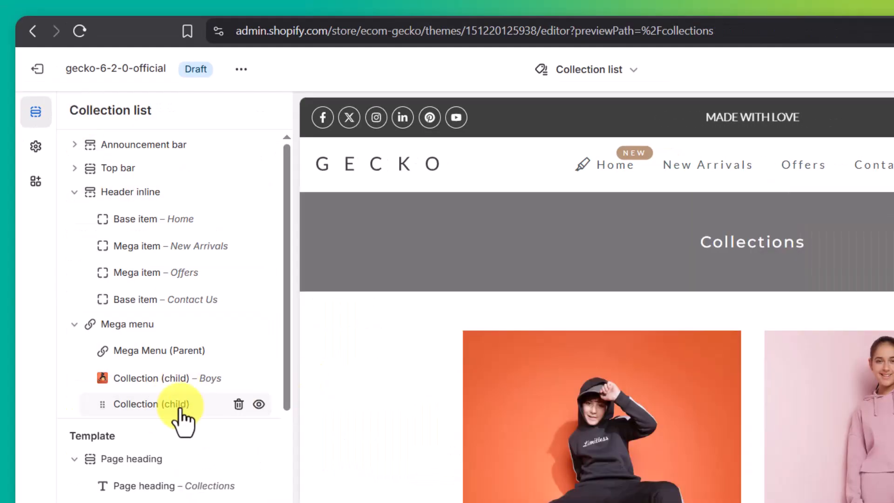
{"action": "left_click", "coordinate": [120, 214]}
{"action": "type", "text": "Girls"}
{"action": "left_click", "coordinate": [180, 161]}
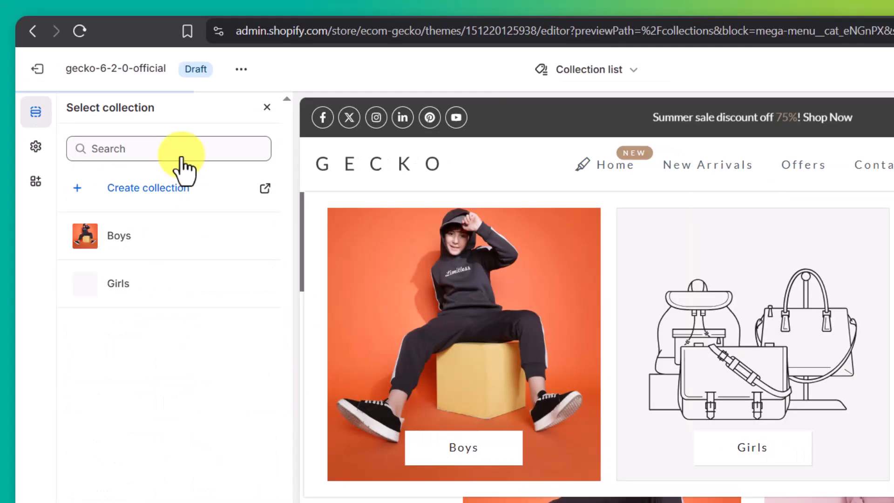
{"action": "left_click", "coordinate": [186, 275]}
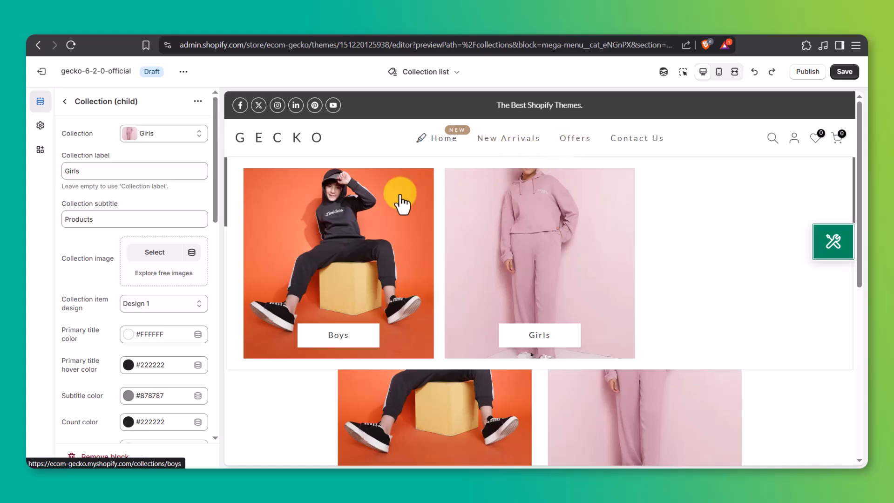
{"action": "left_click", "coordinate": [66, 101]}
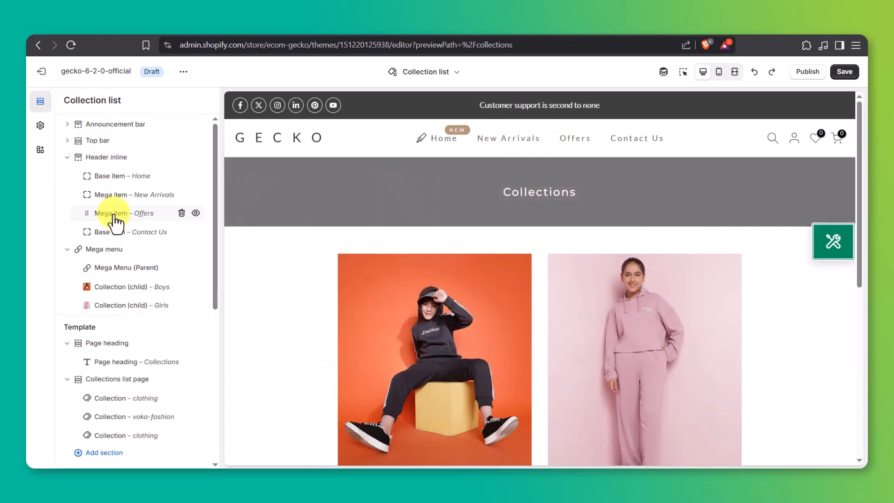
Step: Set the submenu ID of the Offers mega item to 2 and check the New Arrivals and Offers submenus in the preview
{"action": "left_click", "coordinate": [115, 219]}
{"action": "left_click_drag", "start_coordinate": [212, 163], "coordinate": [216, 259]}
{"action": "left_click", "coordinate": [171, 344]}
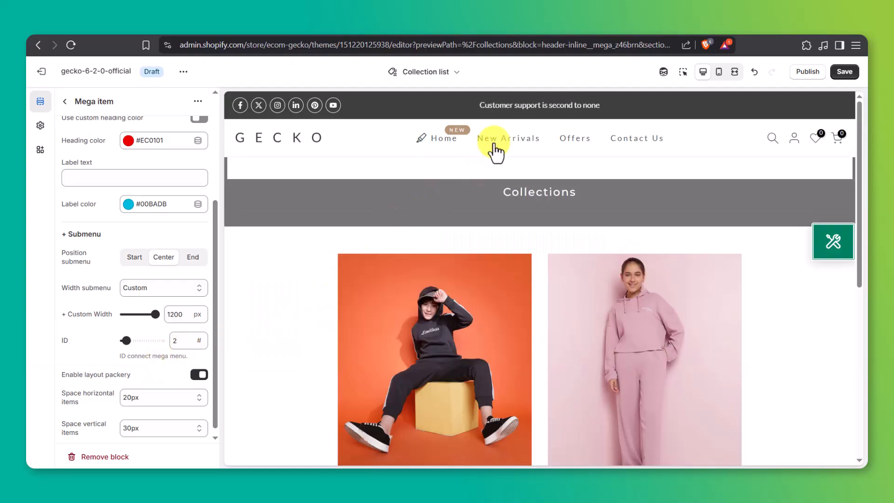
{"action": "mouse_move", "coordinate": [494, 145]}
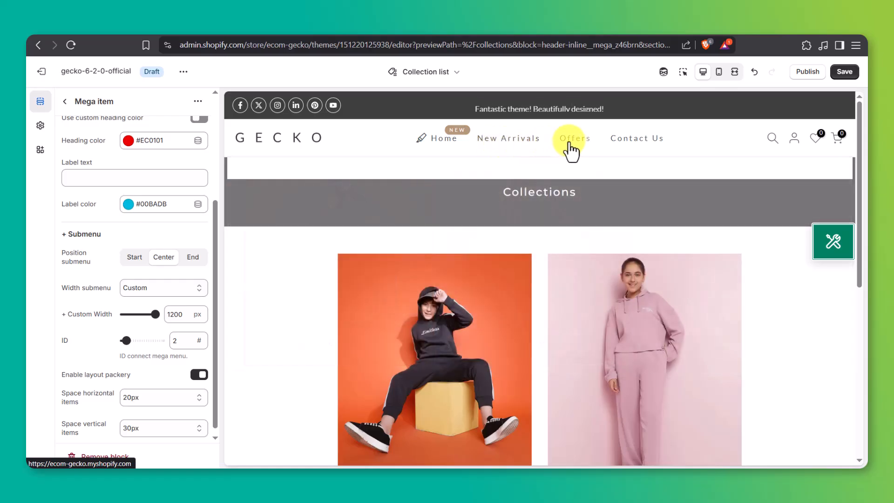
{"action": "left_click", "coordinate": [67, 102]}
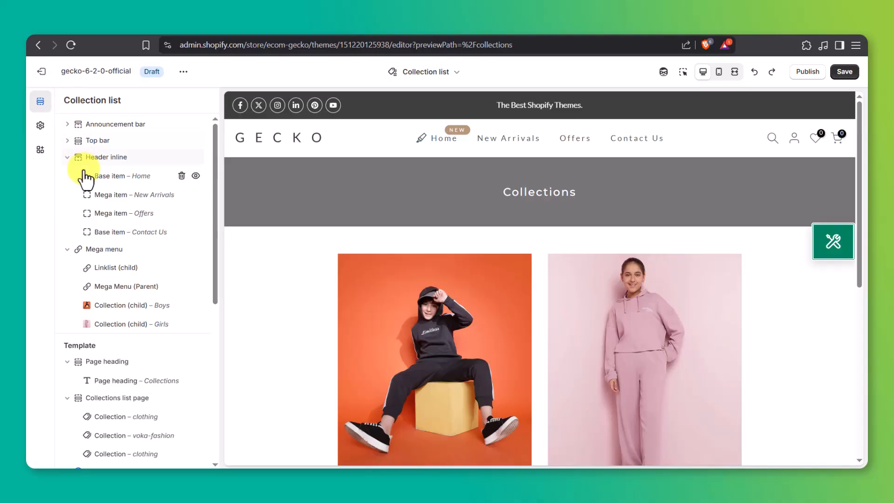
Step: Try a 6/12 (50%) column width on the Boys collection block, and settle on 3/12 (25%) for both the Boys and Girls blocks
{"action": "left_click", "coordinate": [119, 306]}
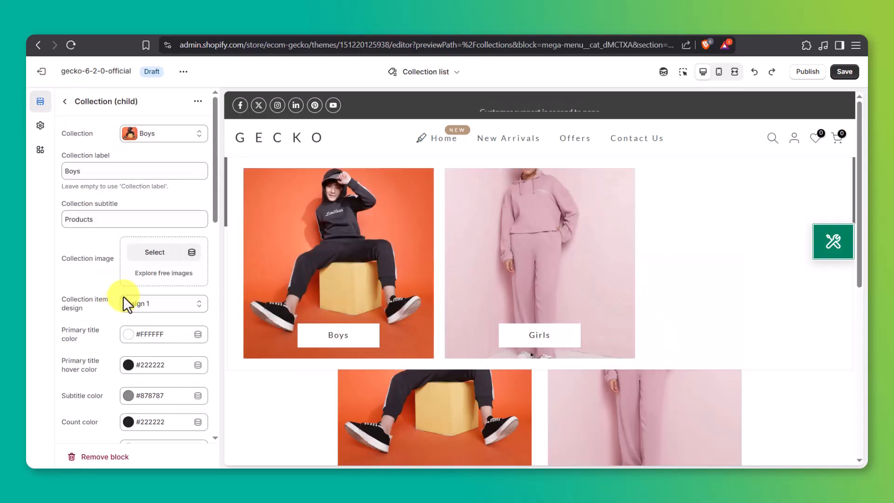
{"action": "left_click_drag", "start_coordinate": [213, 181], "coordinate": [205, 392]}
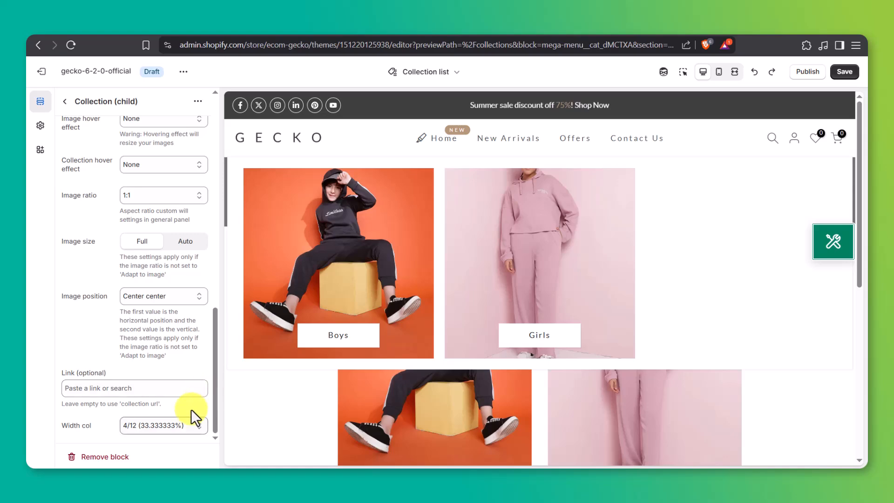
{"action": "left_click", "coordinate": [177, 423]}
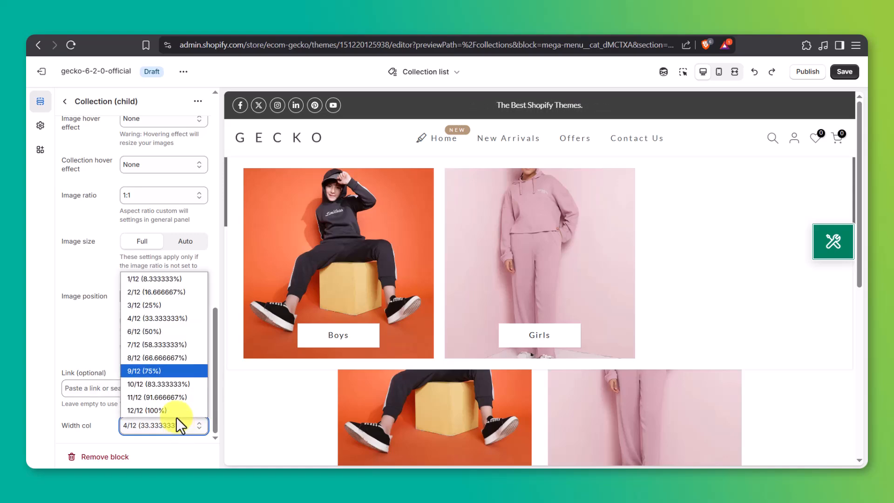
{"action": "left_click", "coordinate": [166, 332]}
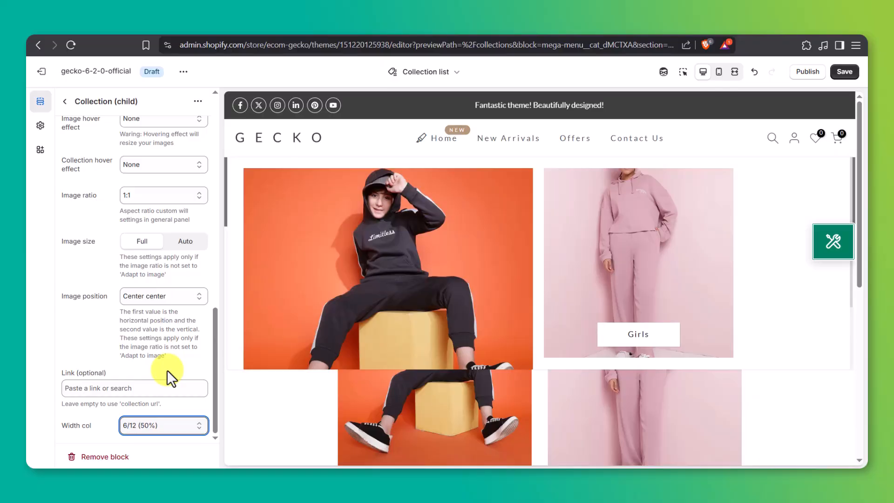
{"action": "left_click", "coordinate": [166, 424]}
{"action": "left_click", "coordinate": [175, 307]}
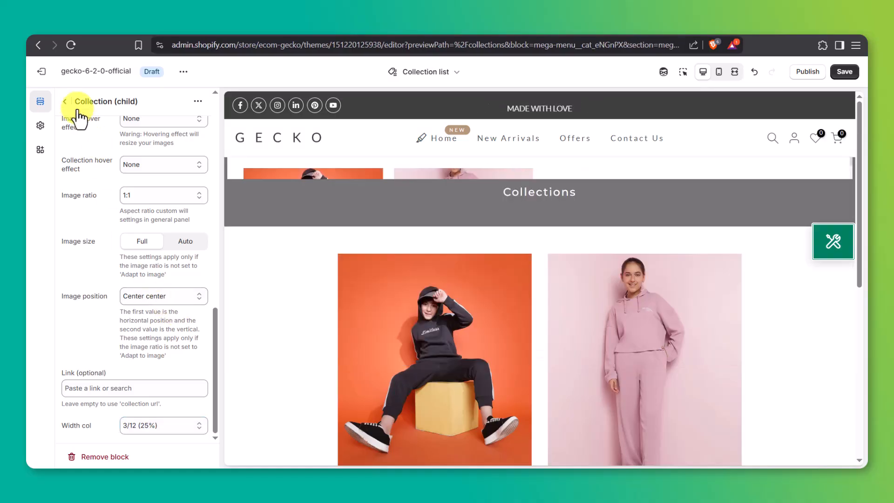
{"action": "left_click", "coordinate": [68, 103]}
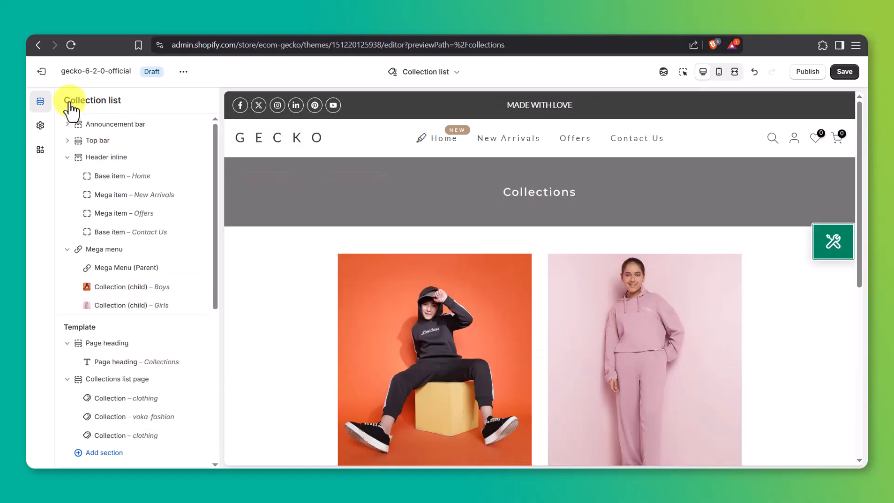
Step: Add a Linklist (child) block to the Mega menu section and place it directly below Mega Menu (Parent), above Boys
{"action": "left_click", "coordinate": [142, 296]}
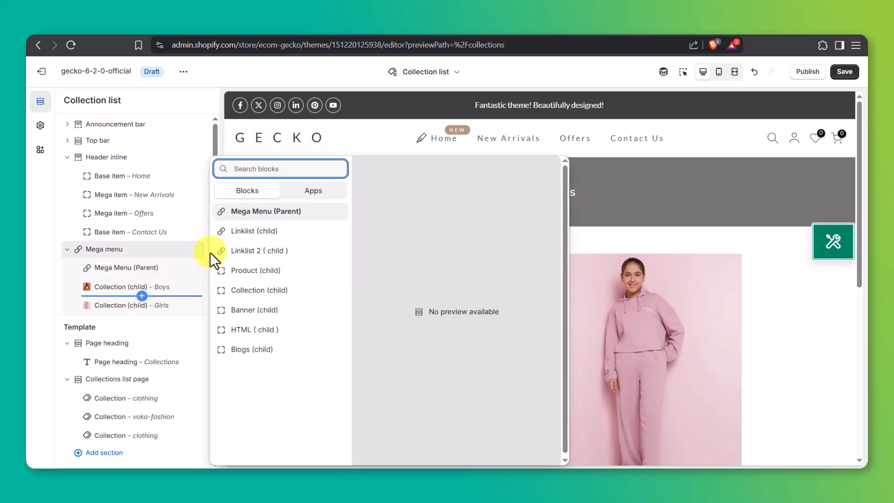
{"action": "left_click", "coordinate": [243, 231]}
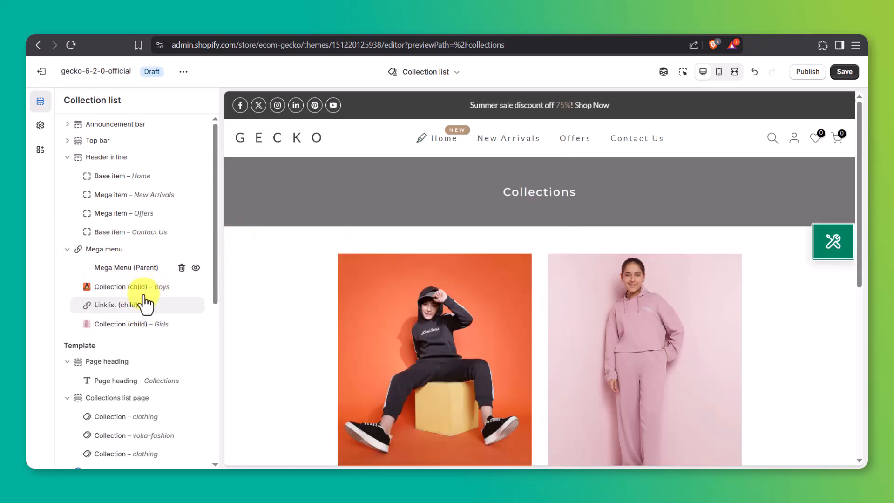
{"action": "left_click_drag", "start_coordinate": [133, 314], "coordinate": [127, 280]}
Step: Set the Linklist block's heading to Menu and assign the Main menu to it
{"action": "left_click", "coordinate": [128, 285]}
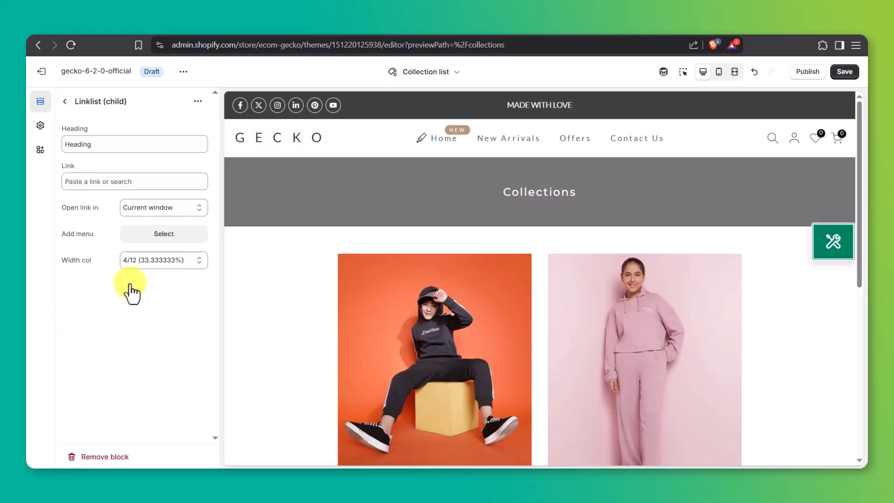
{"action": "left_click", "coordinate": [146, 145]}
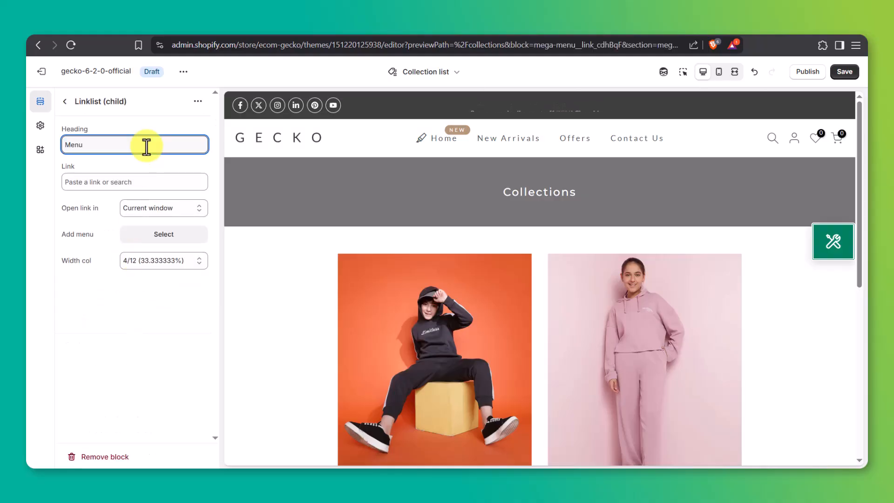
{"action": "left_click", "coordinate": [157, 236]}
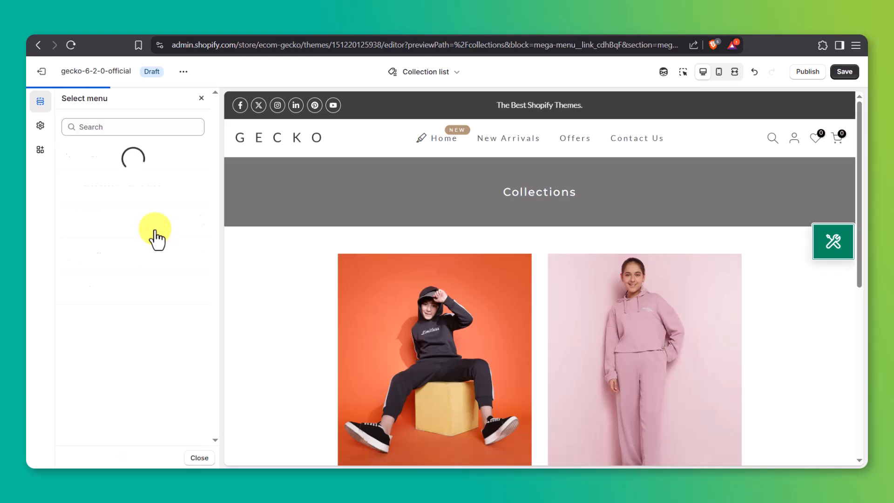
{"action": "left_click", "coordinate": [149, 256]}
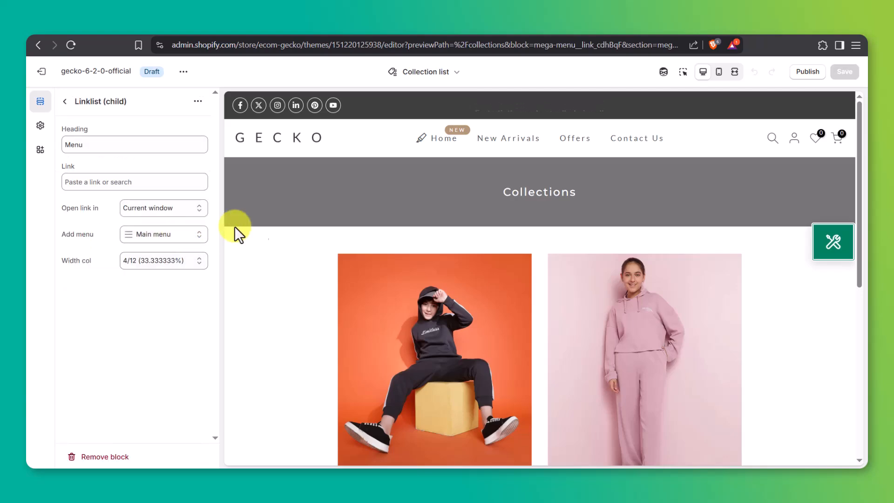
Step: Check the link list in the New Arrivals mega menu preview and expand the Mobile Menu section to review its items
{"action": "mouse_move", "coordinate": [499, 148]}
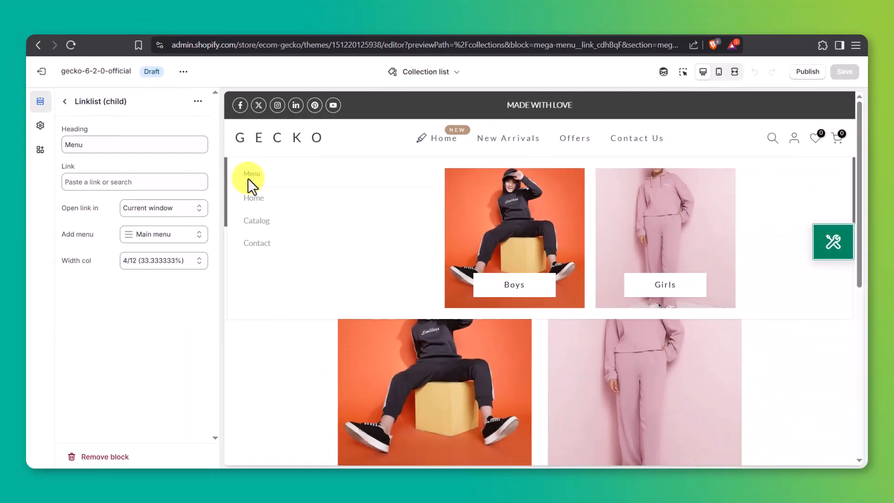
{"action": "left_click", "coordinate": [66, 102]}
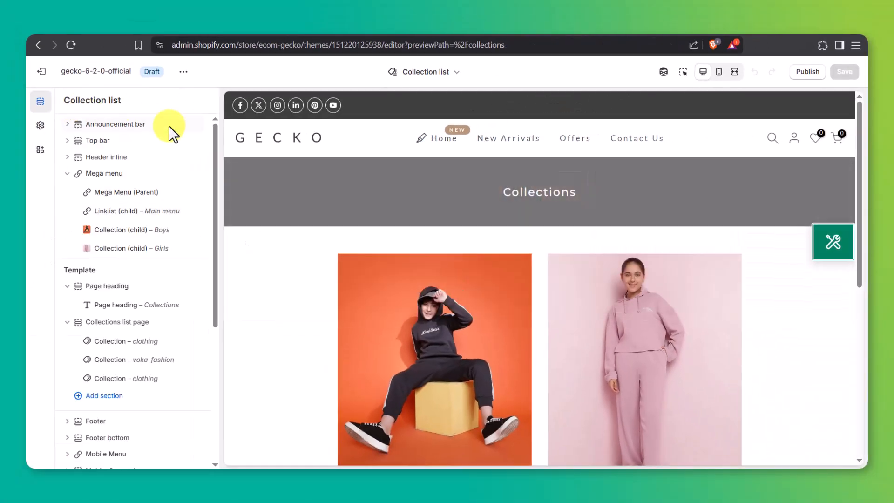
{"action": "left_click_drag", "start_coordinate": [213, 139], "coordinate": [214, 269]}
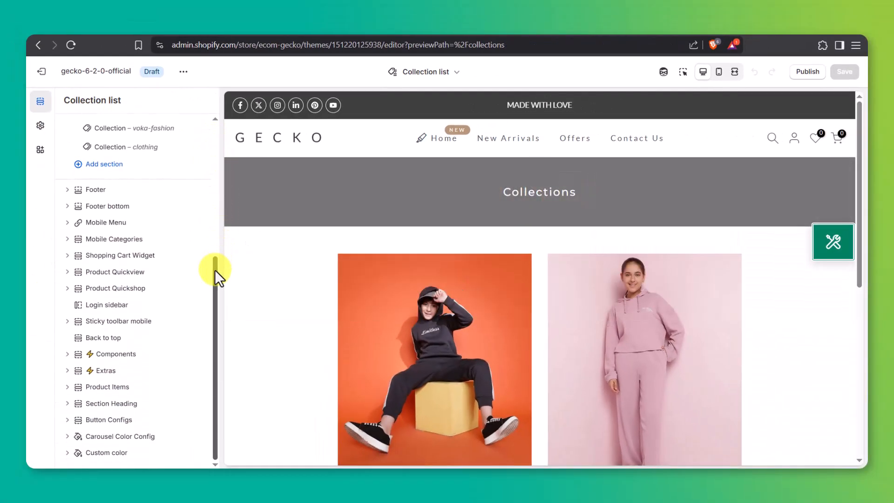
{"action": "left_click", "coordinate": [68, 224]}
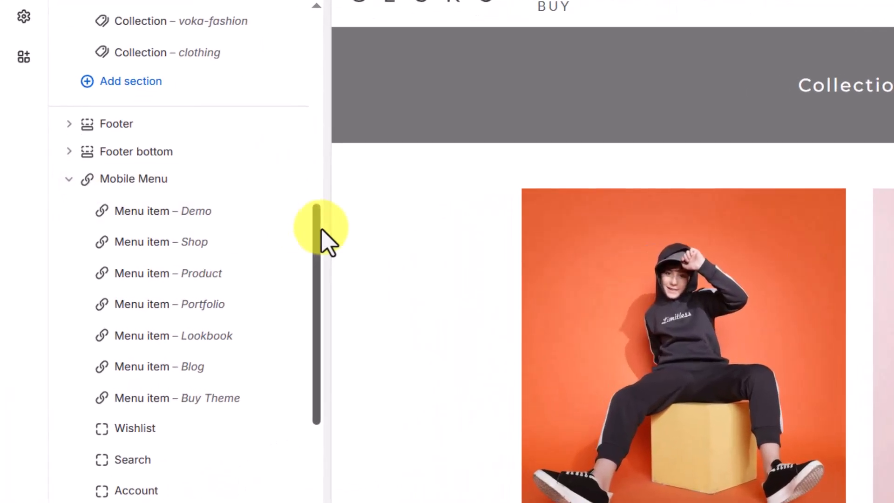
{"action": "left_click_drag", "start_coordinate": [322, 229], "coordinate": [324, 251]}
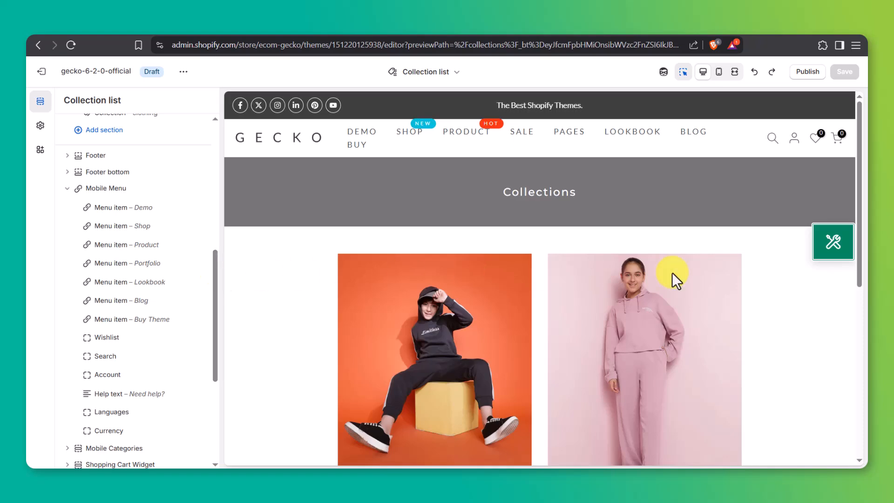
Step: Remove the newsletter form, the subscribe text and the Newsletter Signup column from the Footer section
{"action": "scroll", "coordinate": [799, 272], "scroll_direction": "down", "scroll_amount": 6}
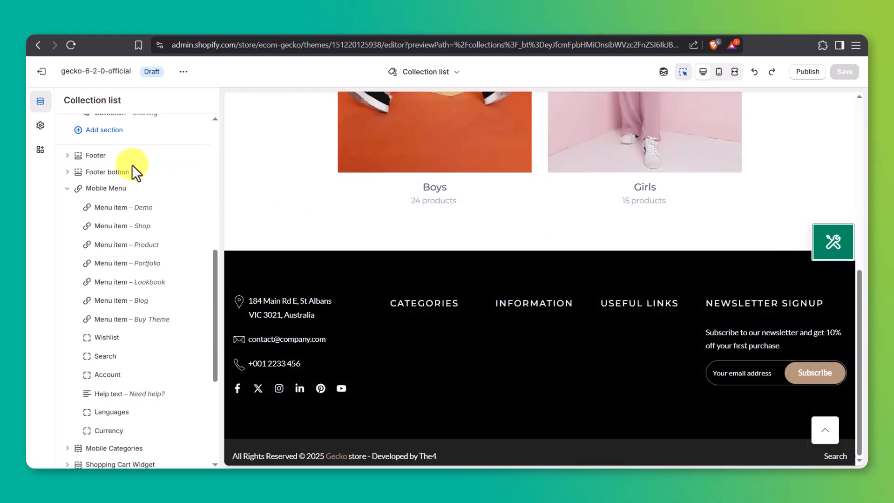
{"action": "left_click", "coordinate": [68, 155]}
{"action": "left_click", "coordinate": [182, 342]}
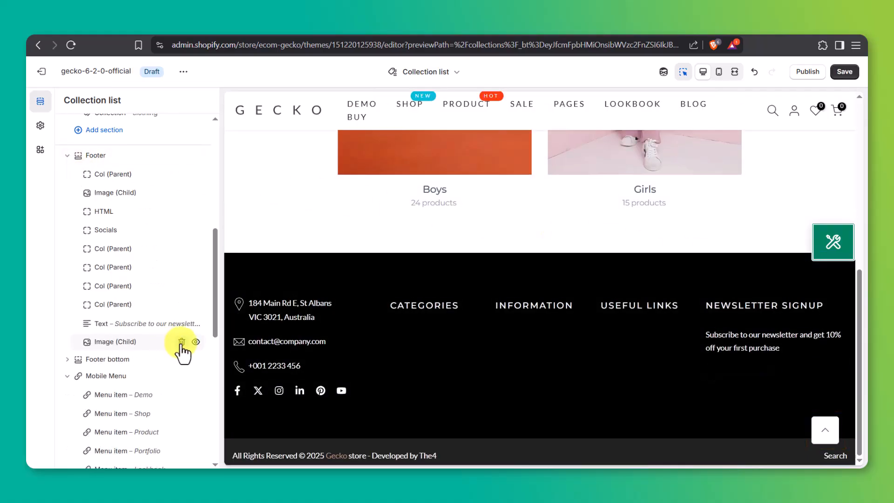
{"action": "left_click", "coordinate": [182, 323]}
{"action": "left_click", "coordinate": [182, 323]}
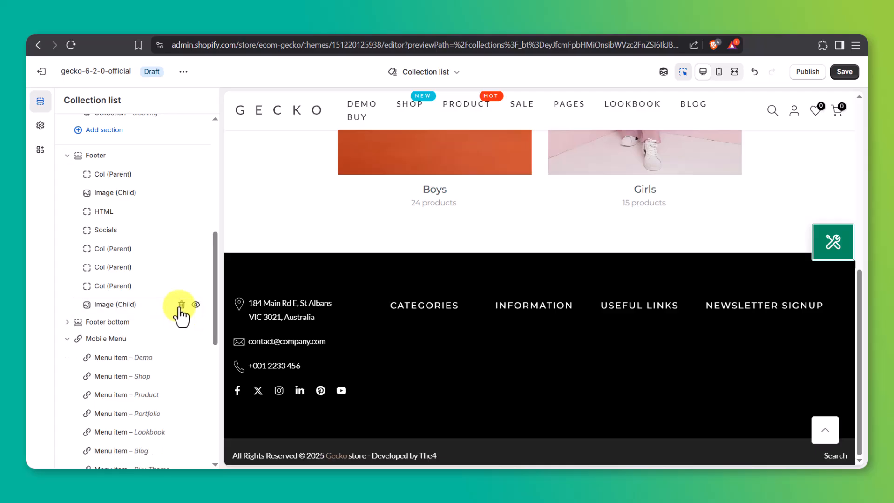
Step: Switch the editor to the Home page template and look over the whole page in the preview
{"action": "left_click", "coordinate": [422, 75]}
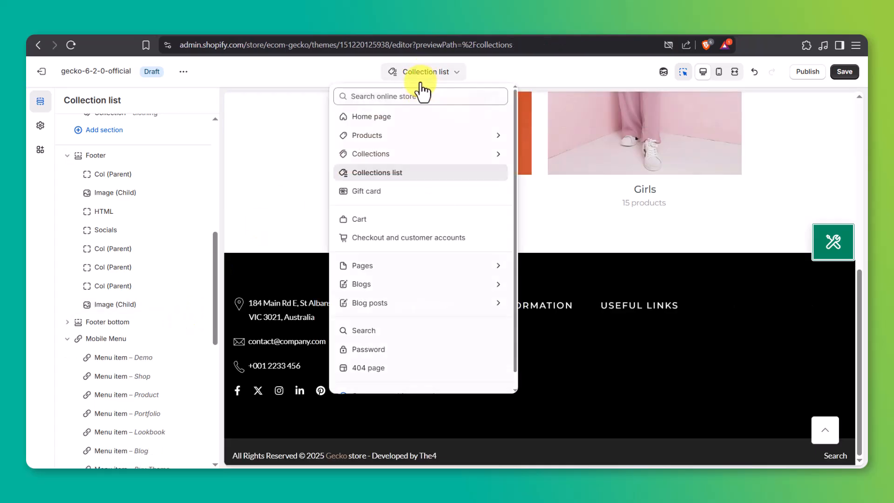
{"action": "left_click", "coordinate": [414, 119]}
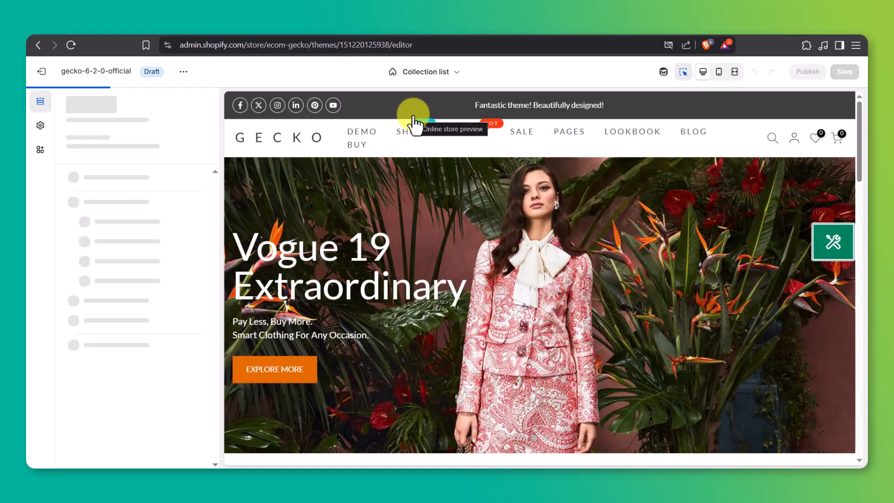
{"action": "scroll", "coordinate": [414, 120], "scroll_direction": "down", "scroll_amount": 10}
{"action": "scroll", "coordinate": [414, 120], "scroll_direction": "up", "scroll_amount": 10}
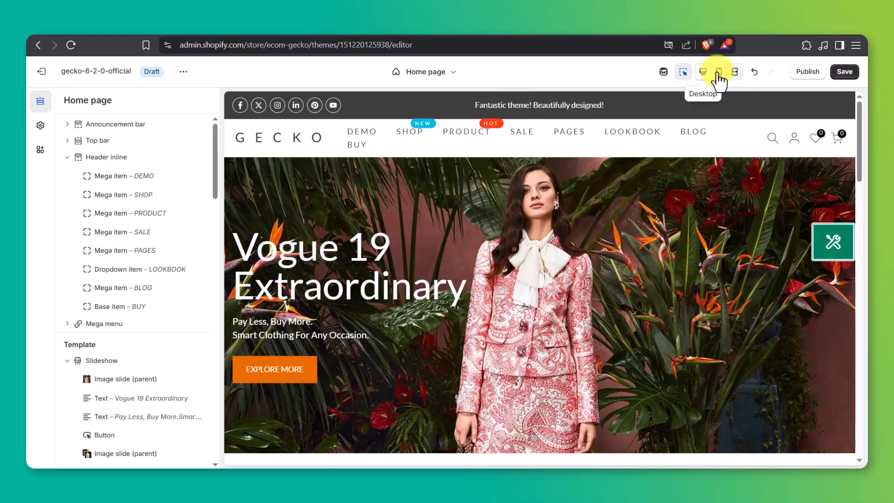
Step: Preview the home page in the mobile layout and check the Menu and Categories lists of its navigation drawer
{"action": "left_click", "coordinate": [718, 73]}
{"action": "left_click", "coordinate": [460, 139]}
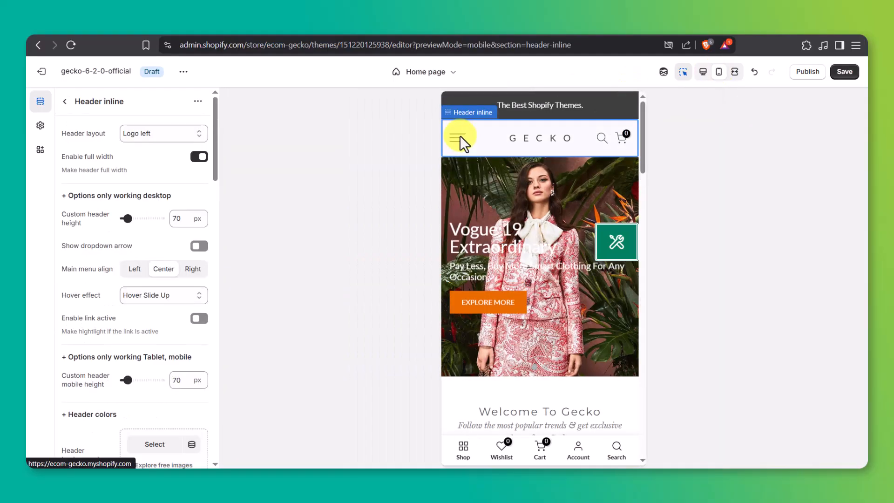
{"action": "left_click", "coordinate": [460, 140]}
{"action": "left_click", "coordinate": [579, 110]}
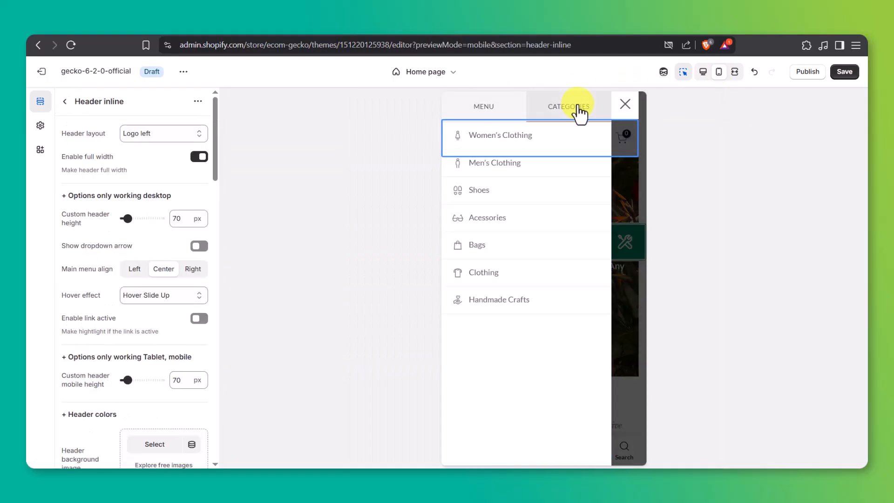
{"action": "left_click", "coordinate": [625, 103]}
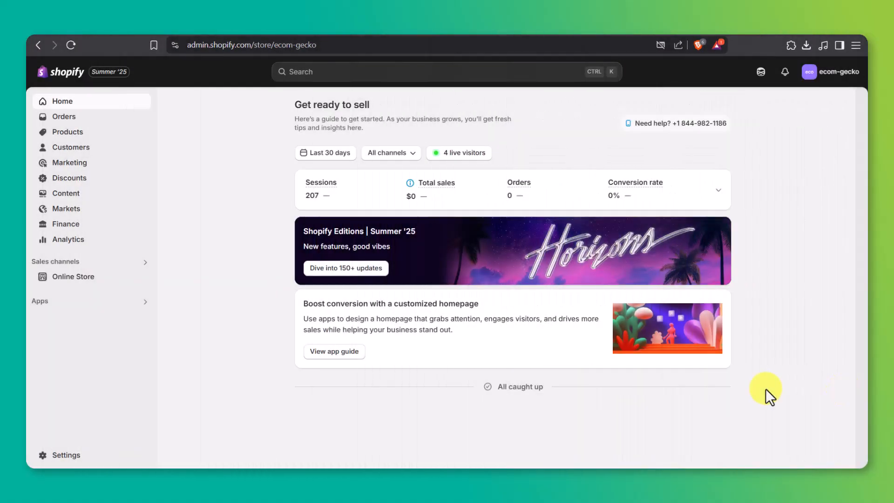
Step: Open the store settings and look through the Domains, Payments and Checkout pages
{"action": "left_click", "coordinate": [126, 458]}
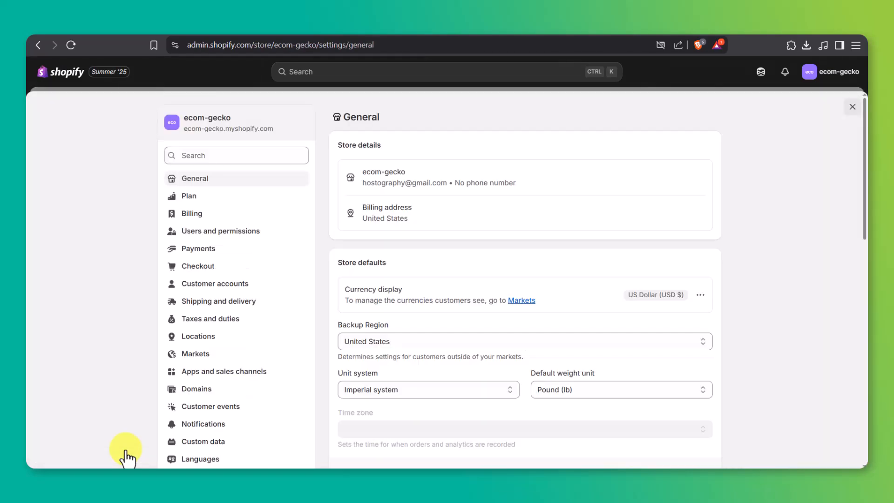
{"action": "left_click", "coordinate": [182, 394]}
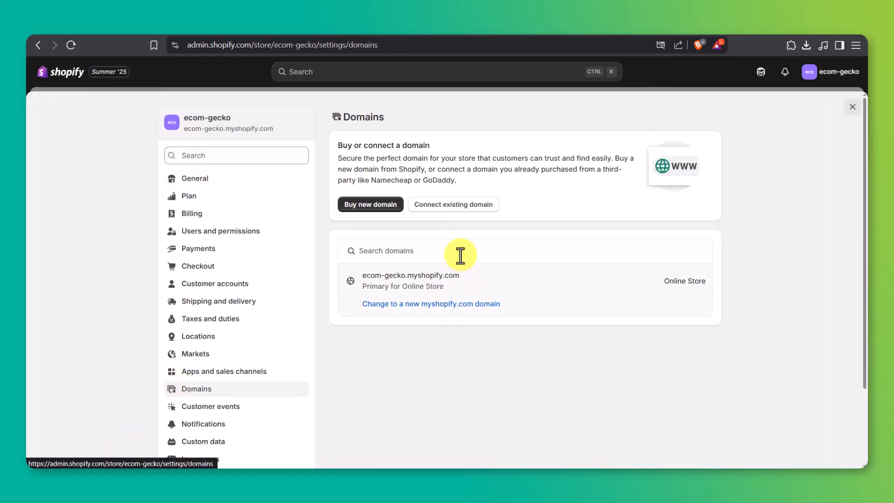
{"action": "left_click", "coordinate": [273, 254]}
{"action": "left_click", "coordinate": [270, 266]}
{"action": "scroll", "coordinate": [226, 426], "scroll_direction": "down", "scroll_amount": 2}
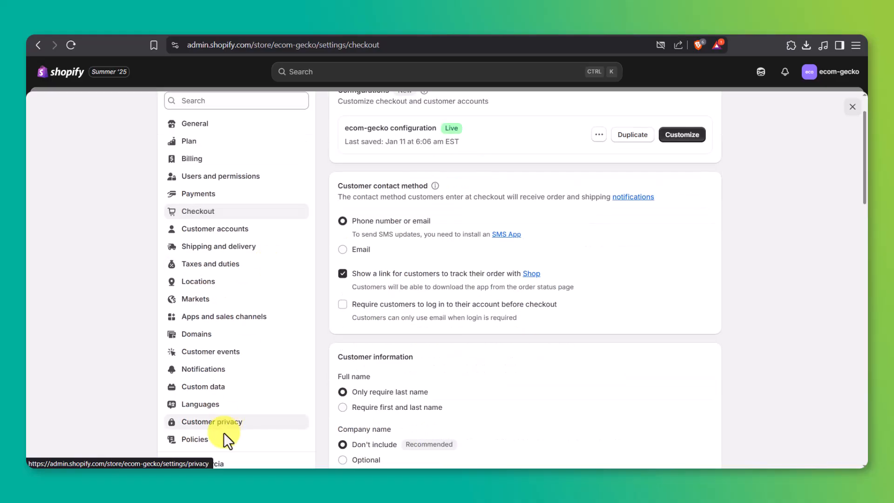
Step: Open the store's Policies settings, review the automated privacy policy, and open the first policy that has no content set
{"action": "left_click", "coordinate": [219, 446]}
{"action": "left_click", "coordinate": [649, 271]}
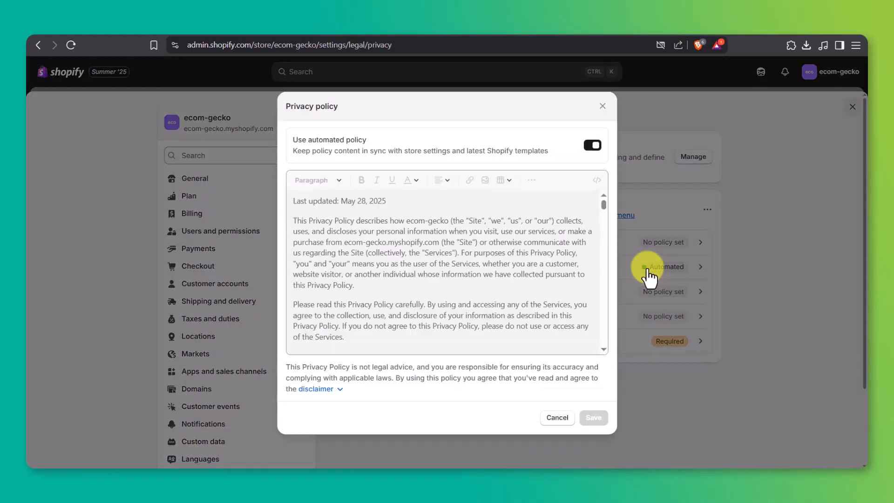
{"action": "left_click", "coordinate": [628, 429]}
{"action": "left_click", "coordinate": [689, 241]}
{"action": "left_click", "coordinate": [586, 211]}
{"action": "left_click", "coordinate": [590, 444]}
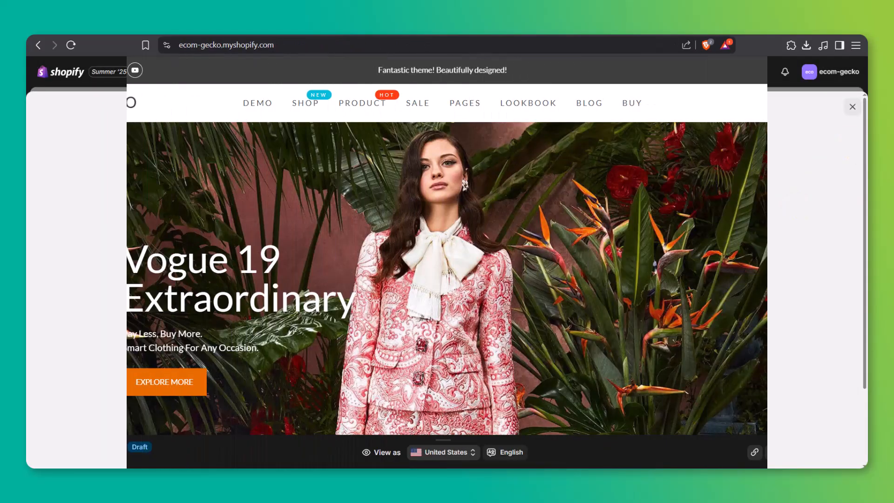
Step: Look over the home page of the draft gecko-6-2-0-official theme in the storefront preview
{"action": "mouse_move", "coordinate": [865, 137]}
{"action": "left_mouse_down"}
{"action": "mouse_move", "coordinate": [860, 447]}
{"action": "mouse_move", "coordinate": [862, 124]}
{"action": "left_mouse_up"}
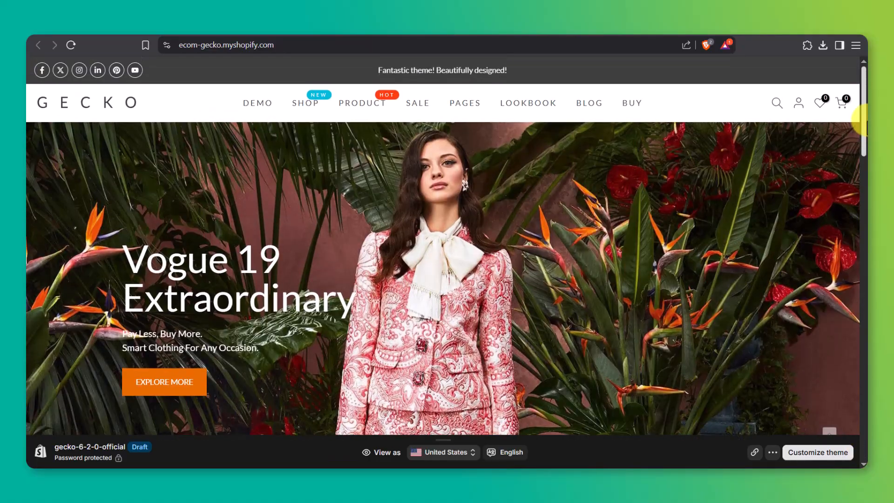